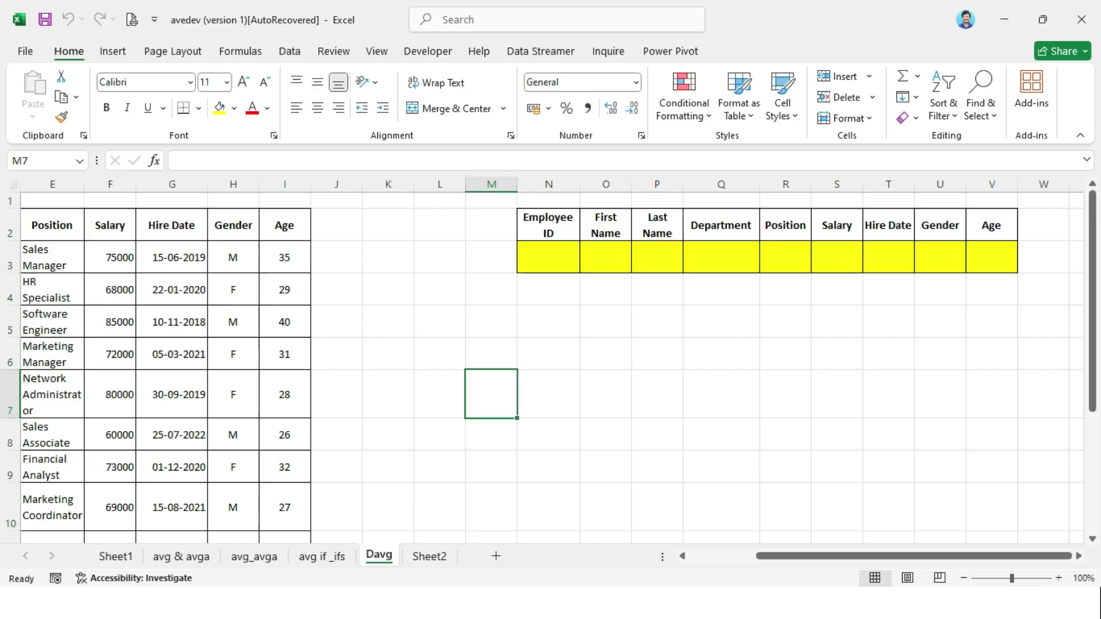
# Step: Look over the employee table's header row A2:I2, ending at the Age header
pyautogui.moveTo(859, 555); pyautogui.dragTo(794, 556)
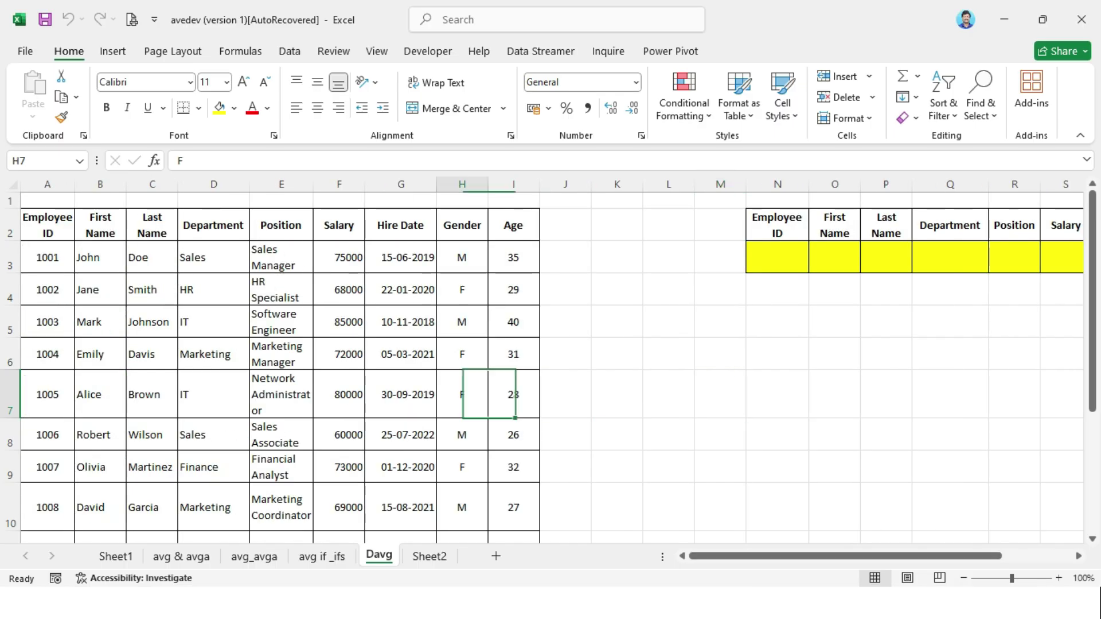
pyautogui.moveTo(48, 225)
pyautogui.mouseDown()
pyautogui.moveTo(401, 226)
pyautogui.moveTo(540, 519)
pyautogui.mouseUp()
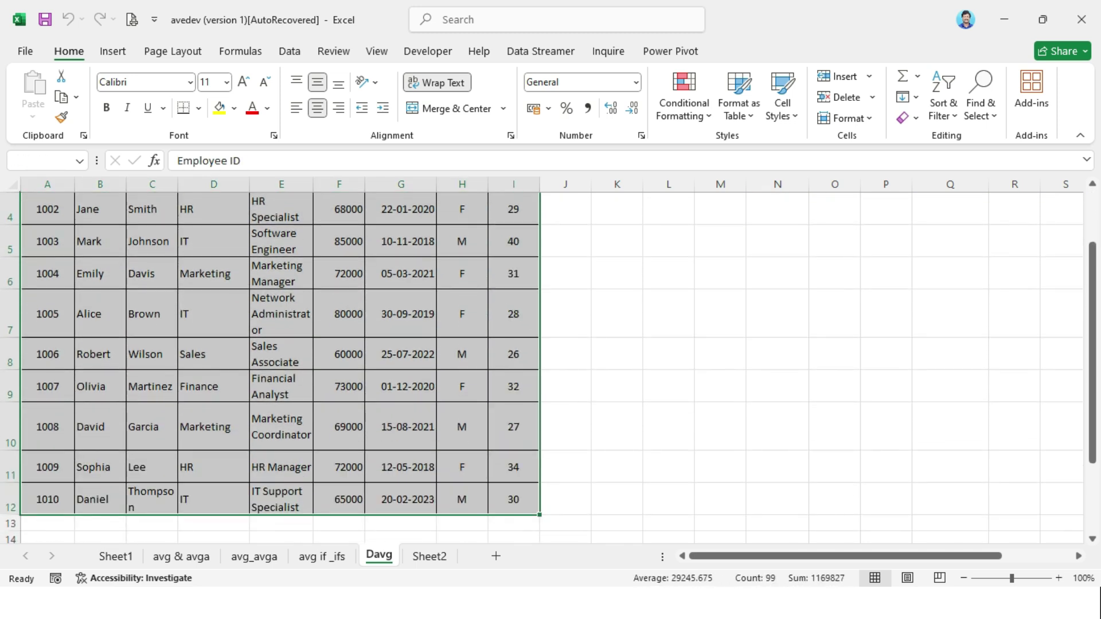
pyautogui.scroll(1, 401, 355)
pyautogui.click(339, 354)
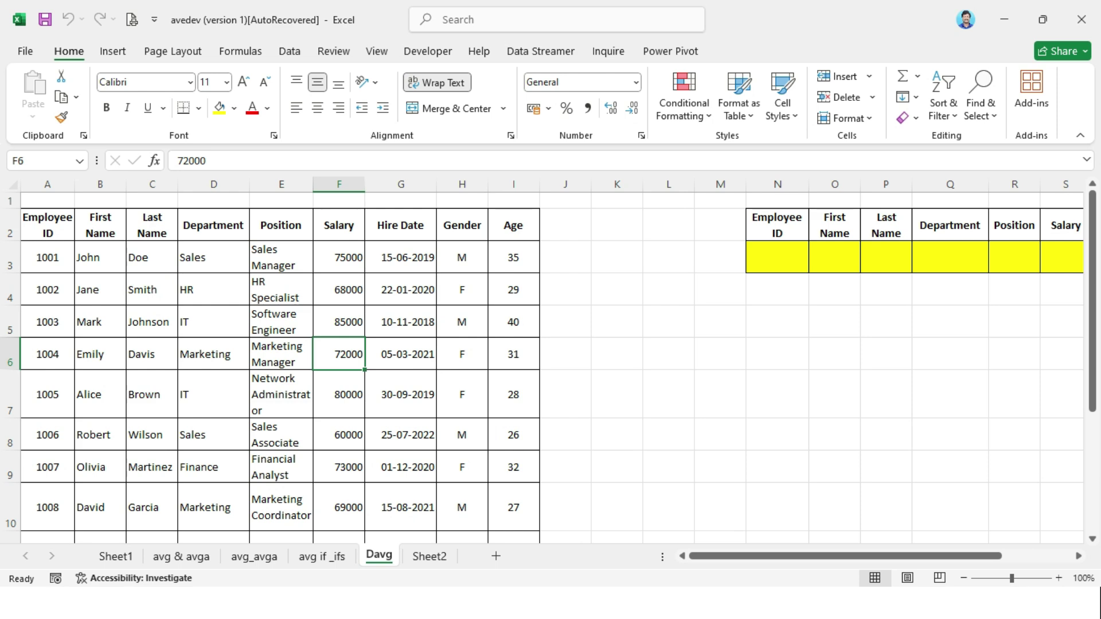
pyautogui.moveTo(48, 200); pyautogui.dragTo(513, 200)
pyautogui.click(565, 290)
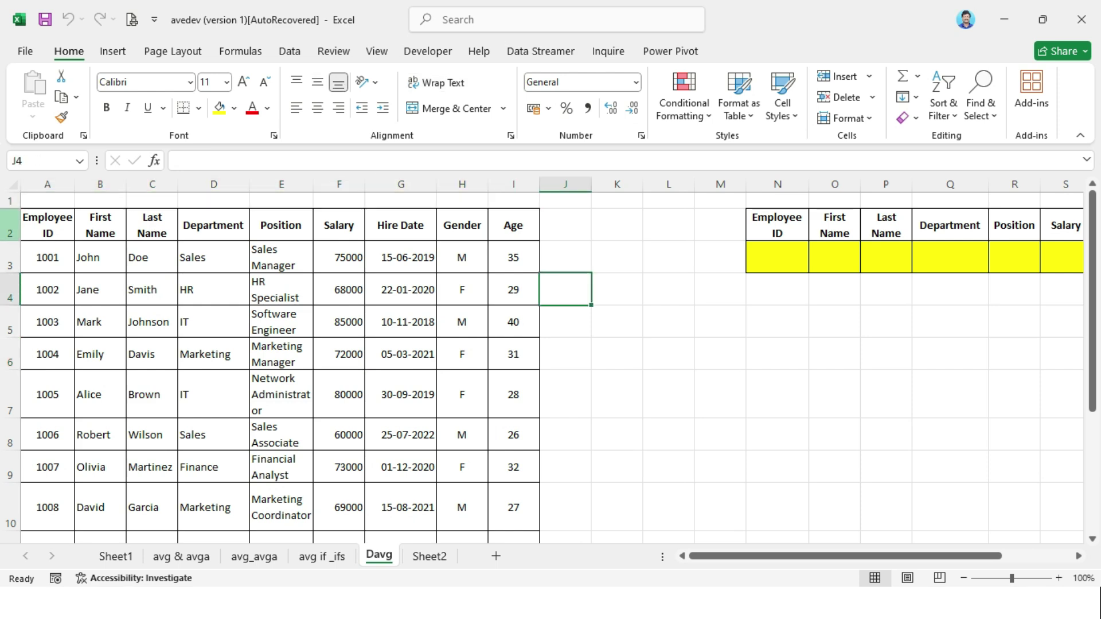
pyautogui.moveTo(48, 225)
pyautogui.mouseDown()
pyautogui.moveTo(48, 257)
pyautogui.moveTo(101, 225)
pyautogui.moveTo(462, 224)
pyautogui.mouseUp()
pyautogui.click(513, 225)
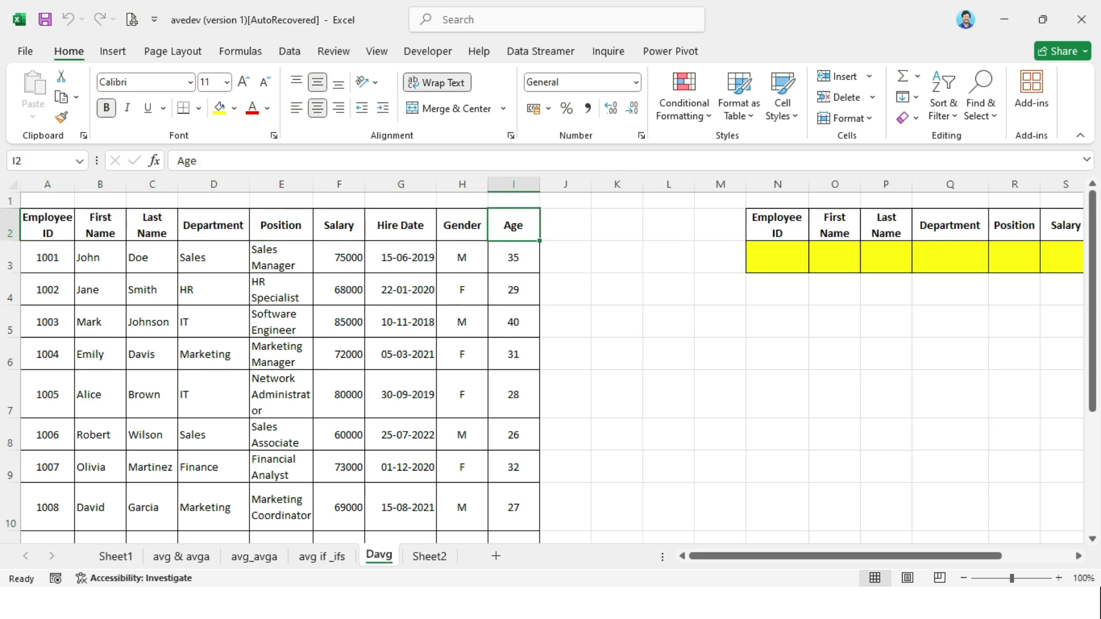
# Step: Delete empty columns K to M and narrow column J so the criteria table starts at K2
pyautogui.moveTo(616, 183); pyautogui.dragTo(742, 184)
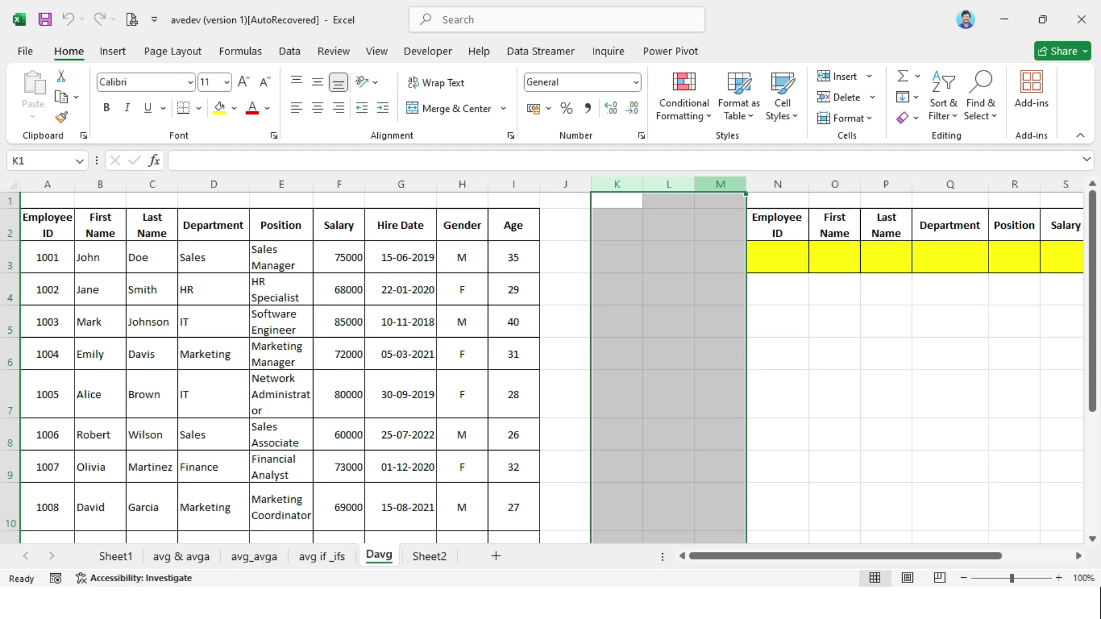
pyautogui.rightClick(718, 185)
pyautogui.click(758, 368)
pyautogui.click(622, 351)
pyautogui.moveTo(622, 225); pyautogui.dragTo(1065, 226)
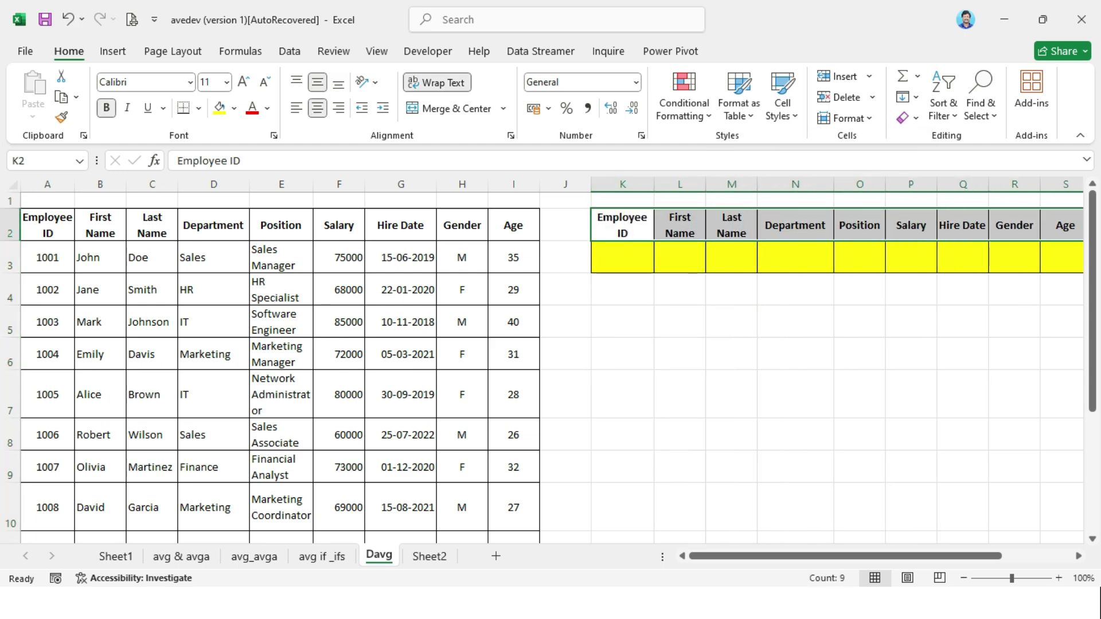
pyautogui.moveTo(591, 184); pyautogui.dragTo(561, 184)
# Step: Compare criteria headers K2:S2 with the employee headers and check the blank criteria row K3:S3
pyautogui.moveTo(592, 224); pyautogui.dragTo(1035, 224)
pyautogui.moveTo(48, 225); pyautogui.dragTo(513, 224)
pyautogui.moveTo(592, 225); pyautogui.dragTo(1035, 225)
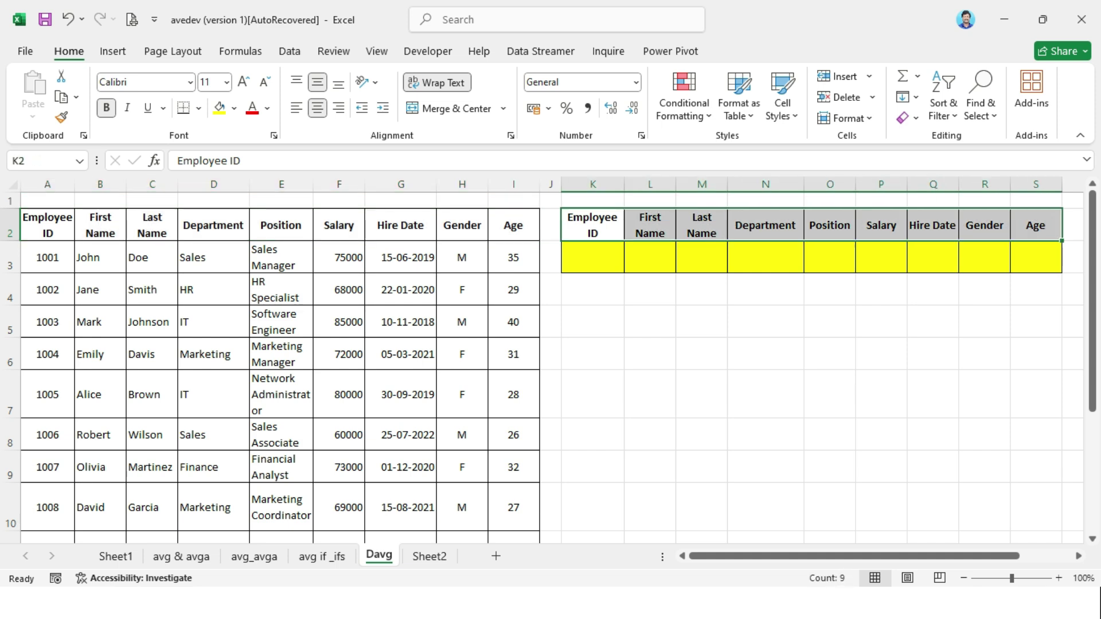
pyautogui.moveTo(592, 257); pyautogui.dragTo(1035, 256)
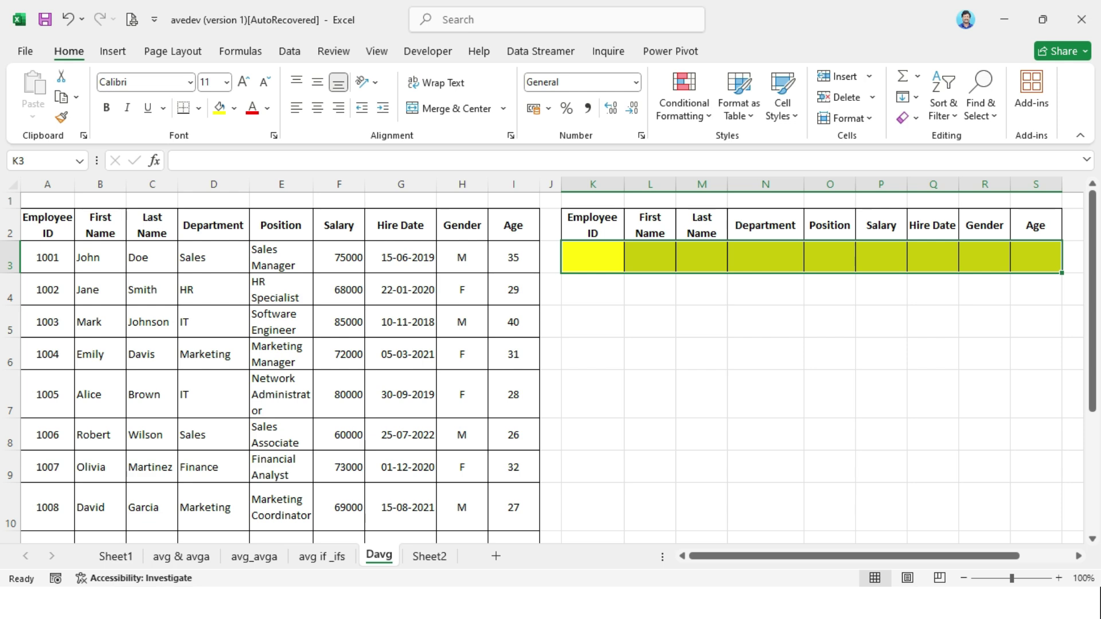
# Step: Enter =DAVERAGE(A2:I12,"salary",K2:S3) in K7, which returns 71900
pyautogui.click(592, 393)
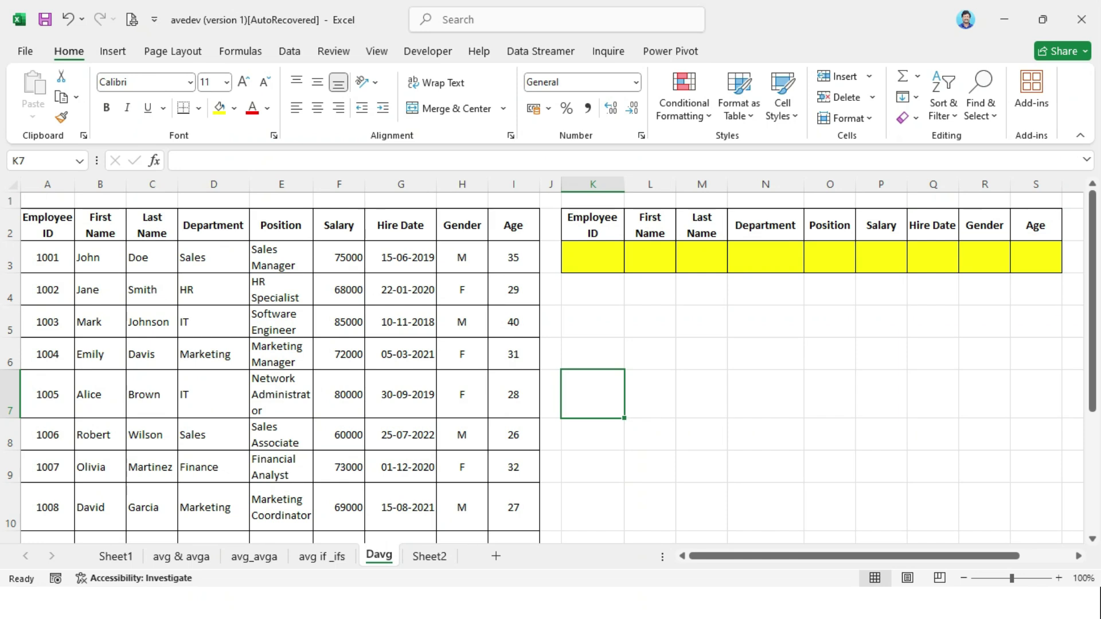
pyautogui.write('=dav')
pyautogui.press('Tab')
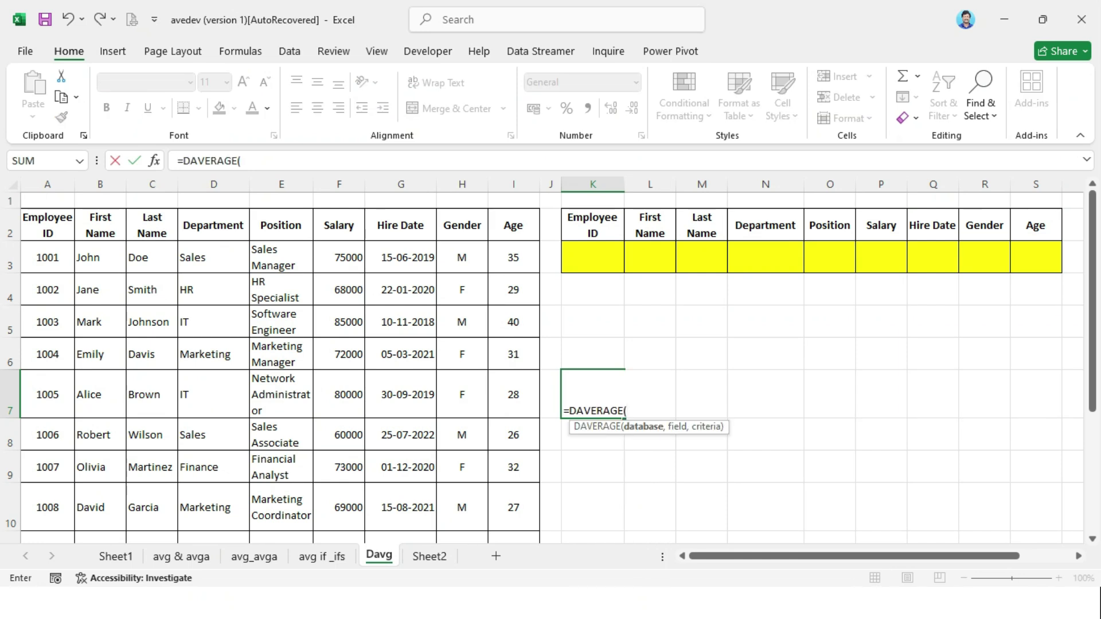
pyautogui.click(47, 225)
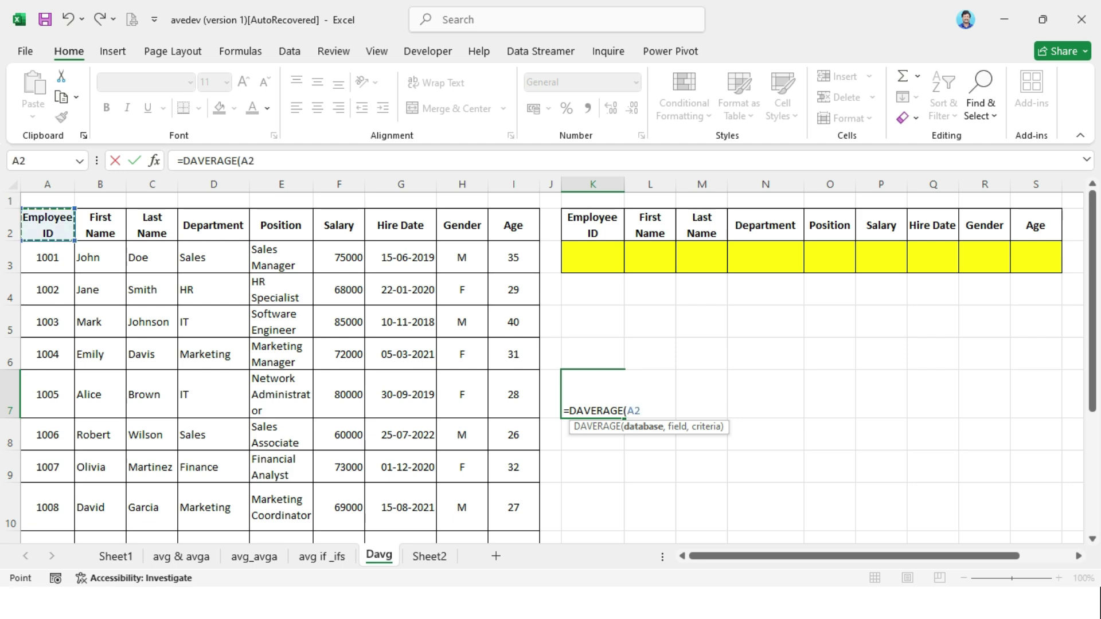
pyautogui.scroll(-3, 551, 367)
pyautogui.moveTo(47, 217); pyautogui.dragTo(513, 289)
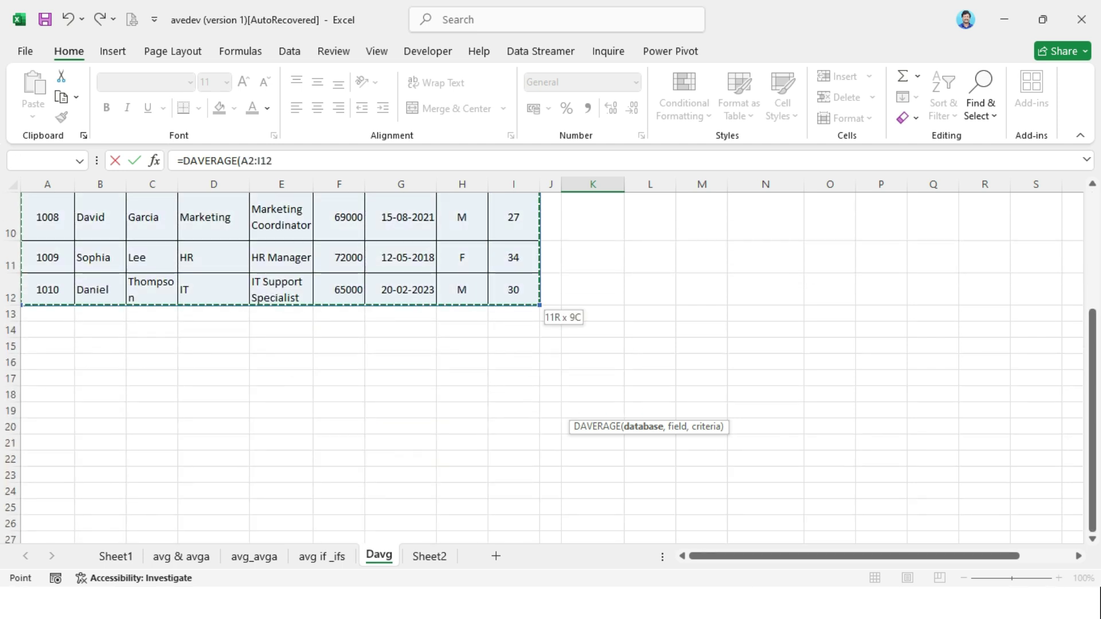
pyautogui.scroll(3, 550, 366)
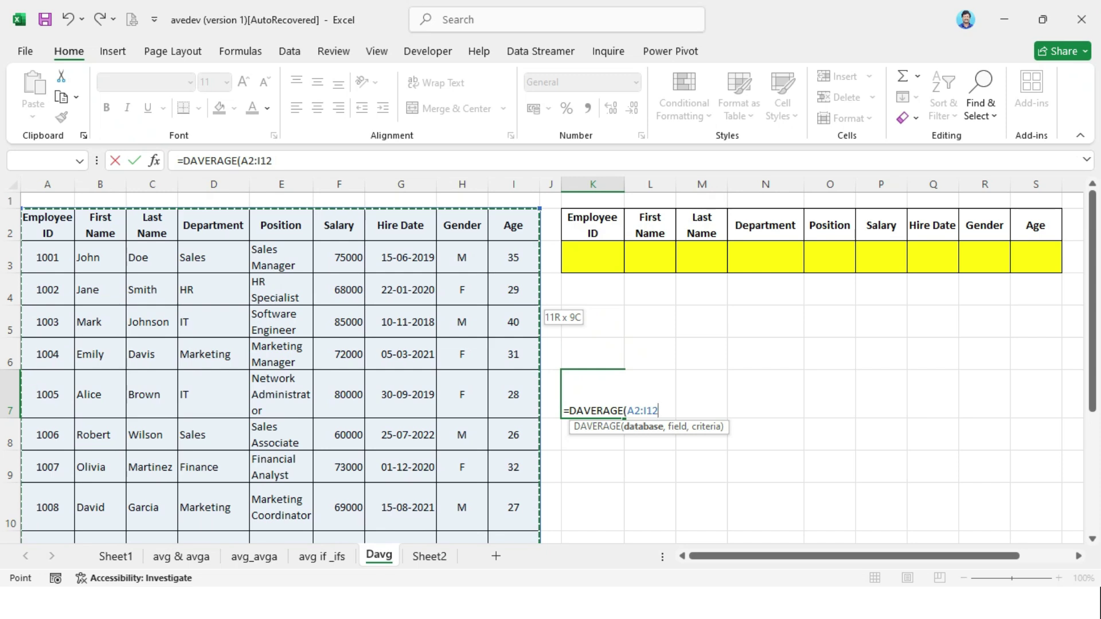
pyautogui.write(',')
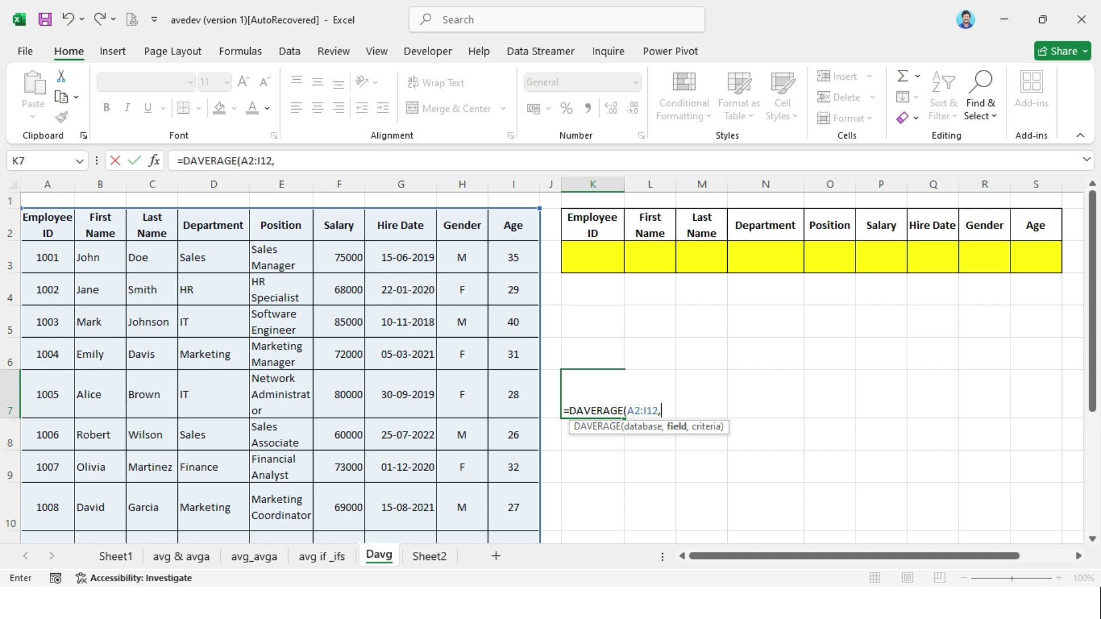
pyautogui.write('"salary"')
pyautogui.write(',')
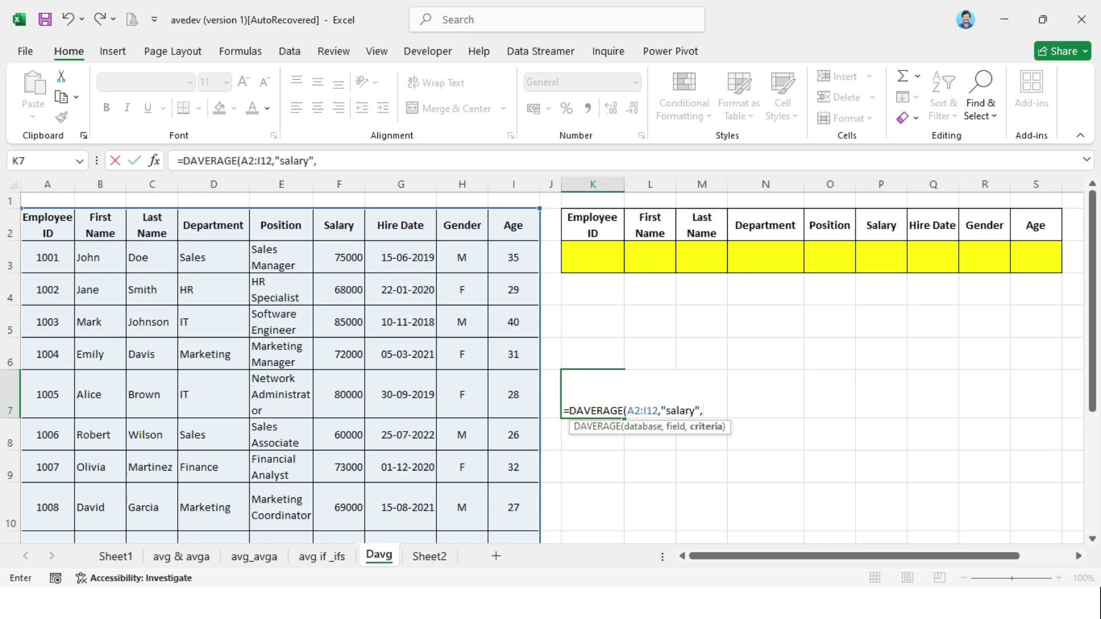
pyautogui.moveTo(592, 224); pyautogui.dragTo(791, 269)
pyautogui.moveTo(1009, 269); pyautogui.dragTo(1037, 258)
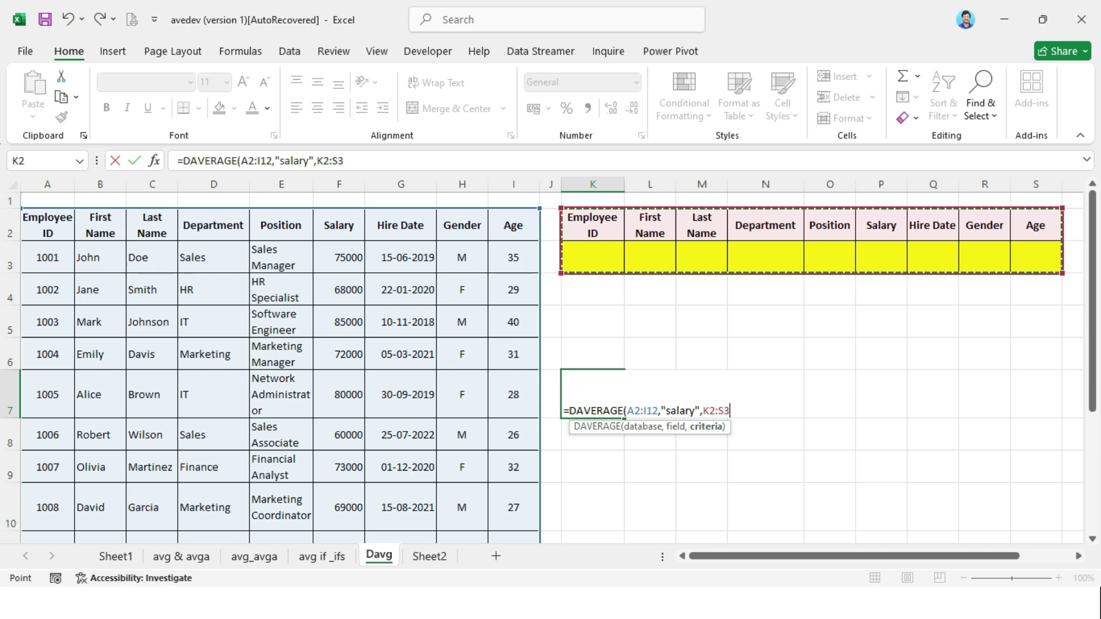
pyautogui.press('Return')
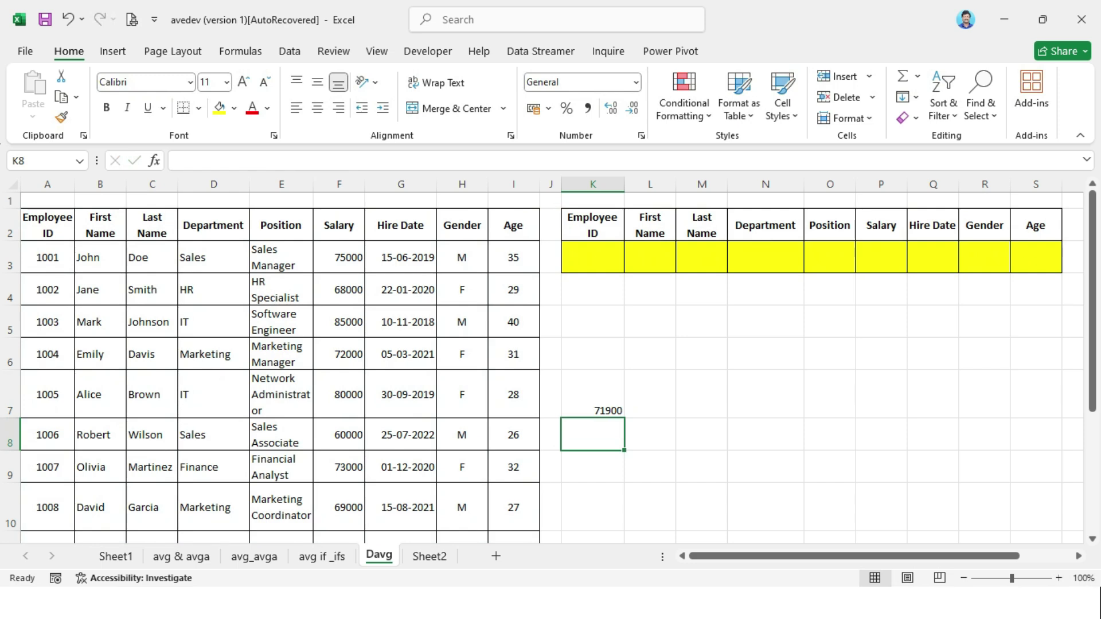
pyautogui.click(593, 394)
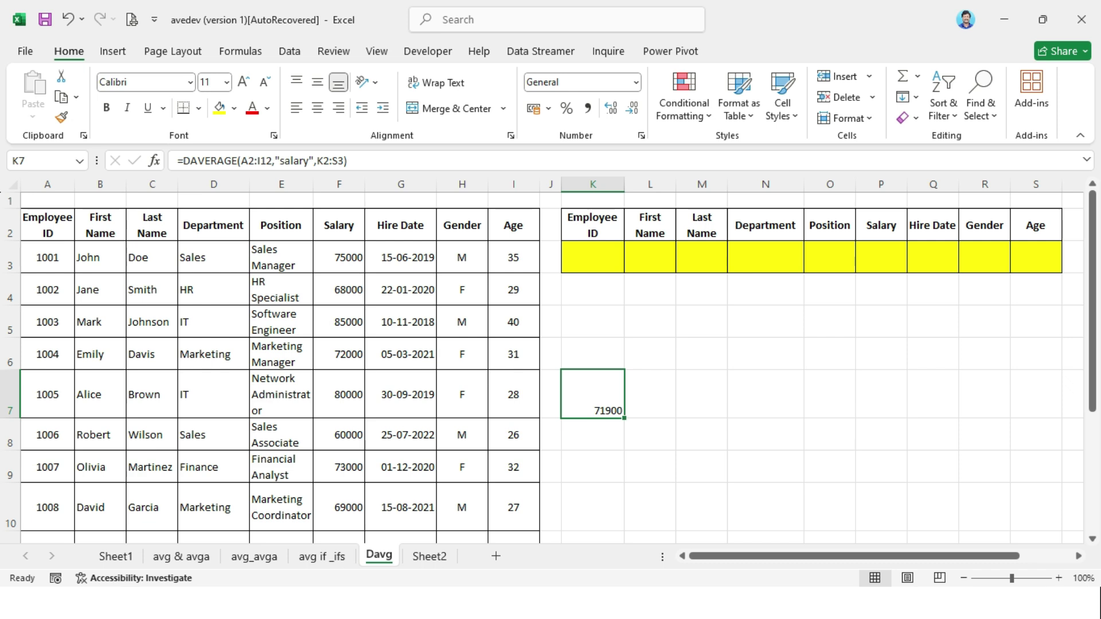
pyautogui.moveTo(339, 257); pyautogui.dragTo(339, 507)
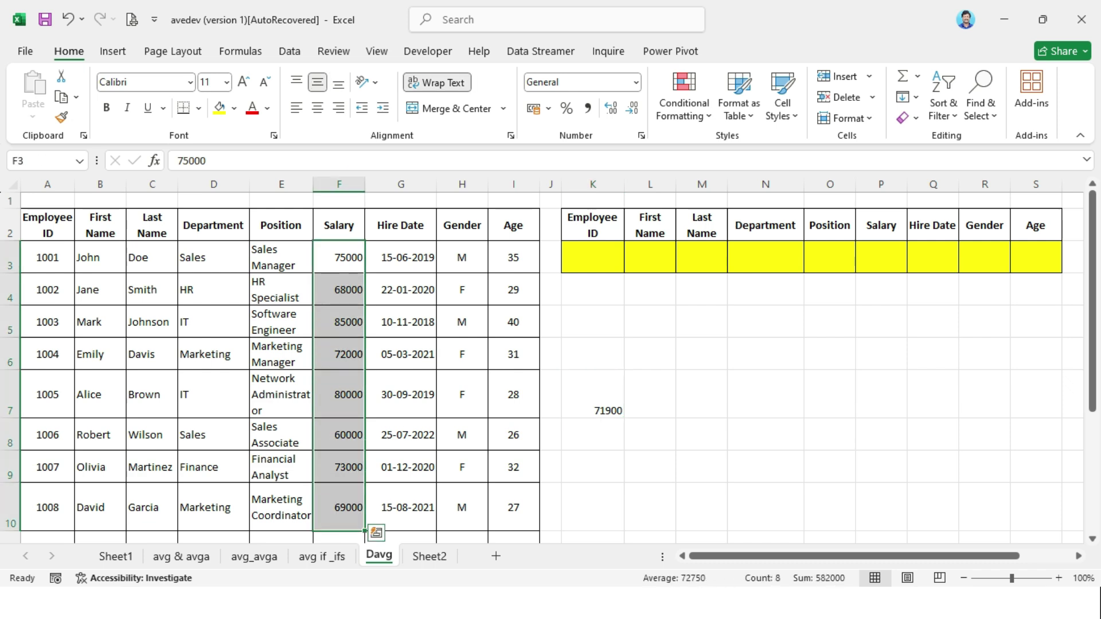
pyautogui.click(592, 394)
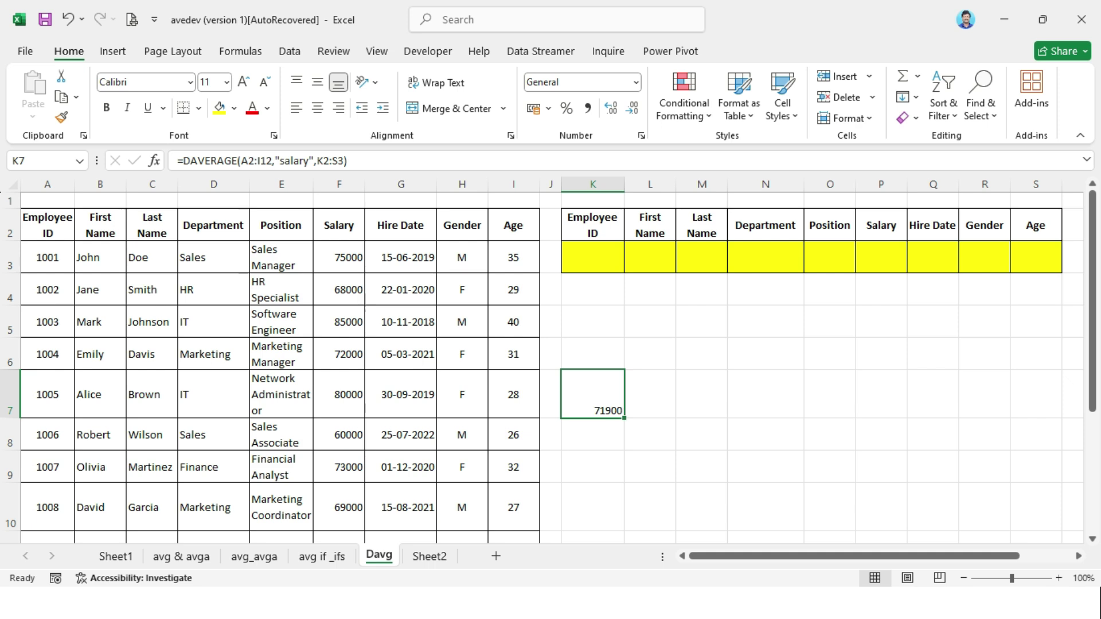
pyautogui.moveTo(592, 257); pyautogui.dragTo(1036, 257)
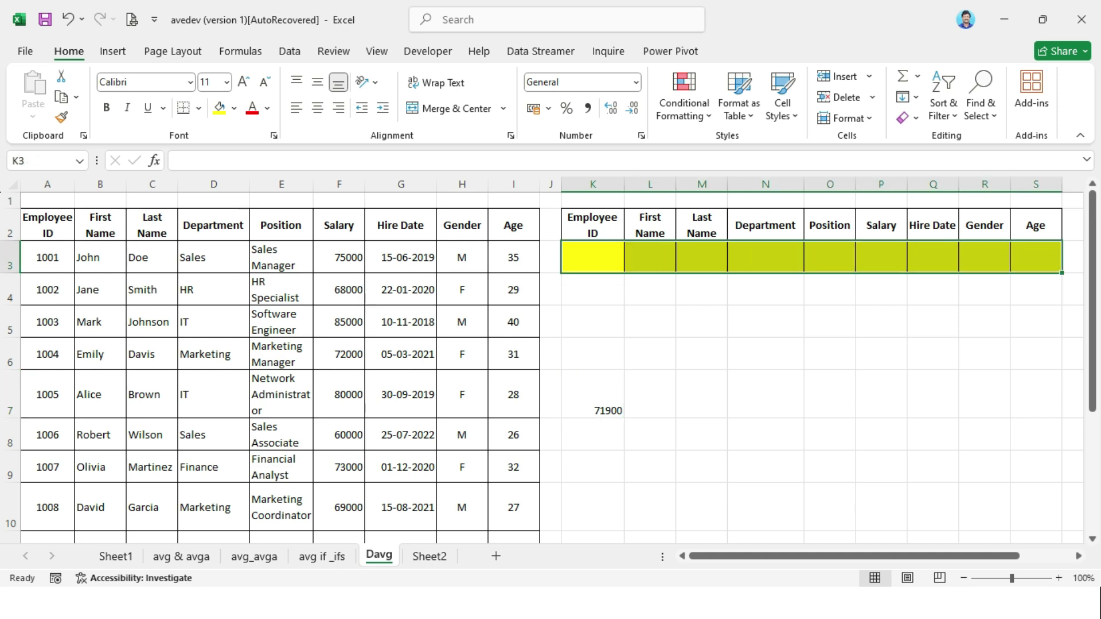
pyautogui.click(1035, 257)
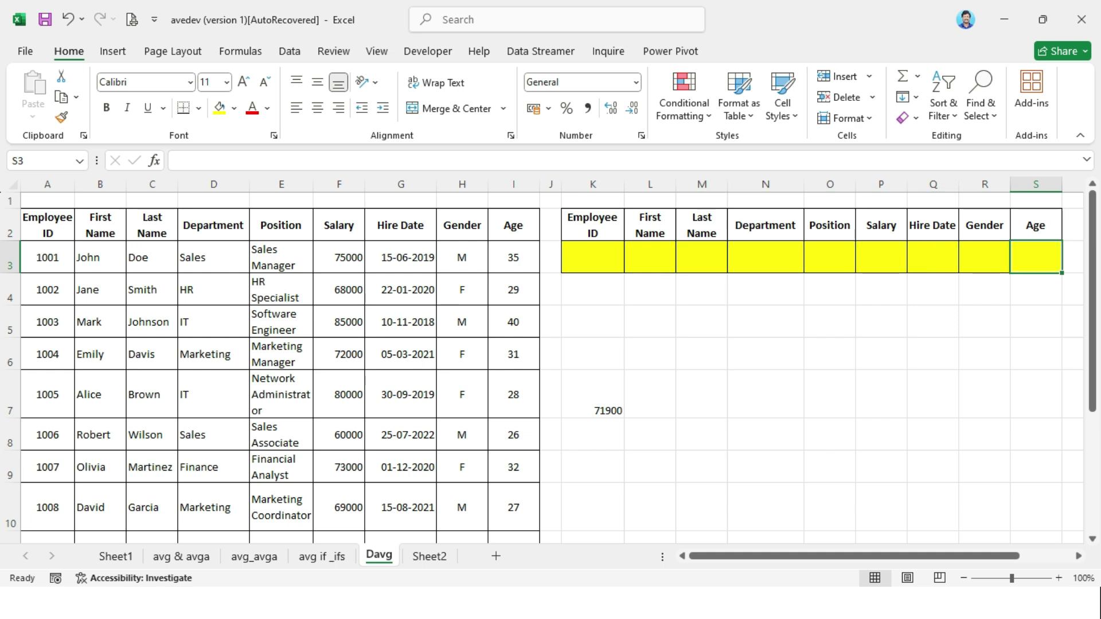
# Step: Enter >30 as the Age criterion in S3 and check employees' ages against K7's result
pyautogui.write('>30')
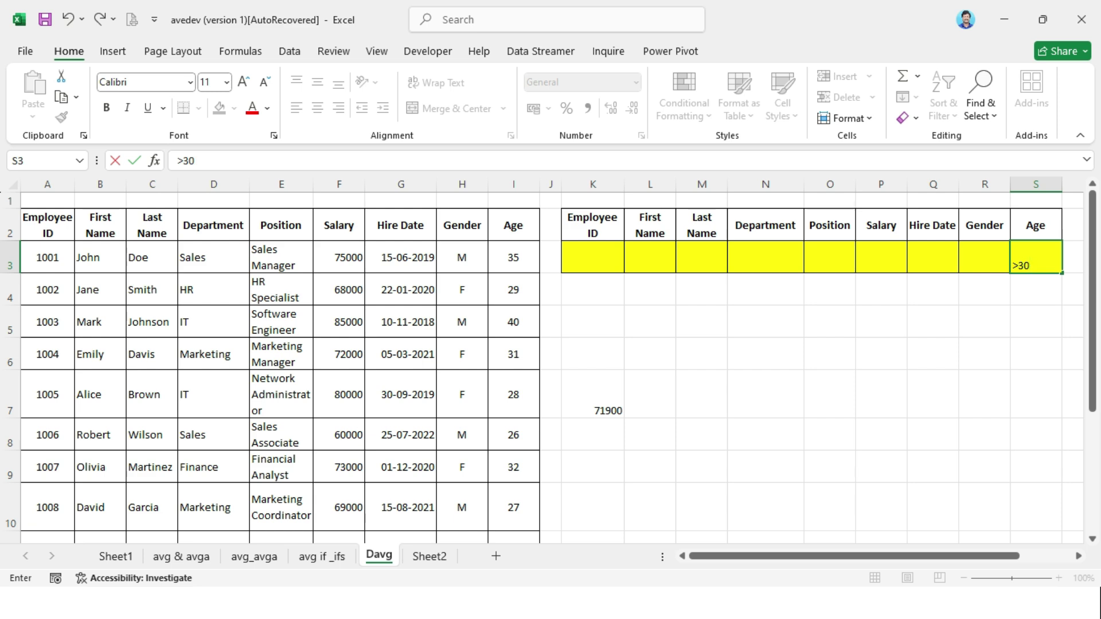
pyautogui.press('Return')
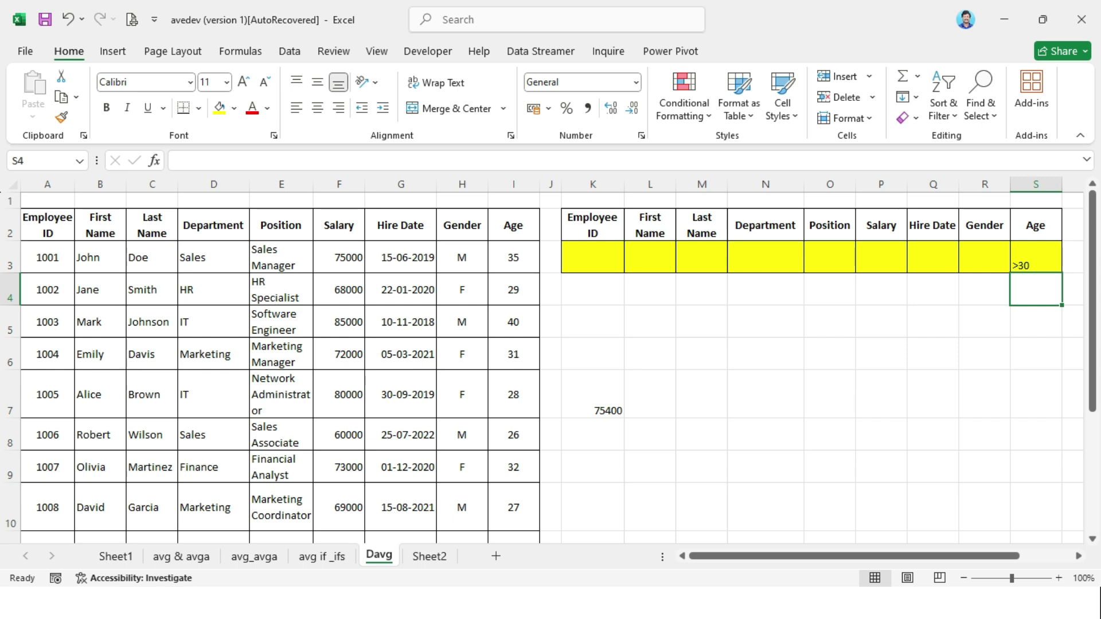
pyautogui.click(1035, 256)
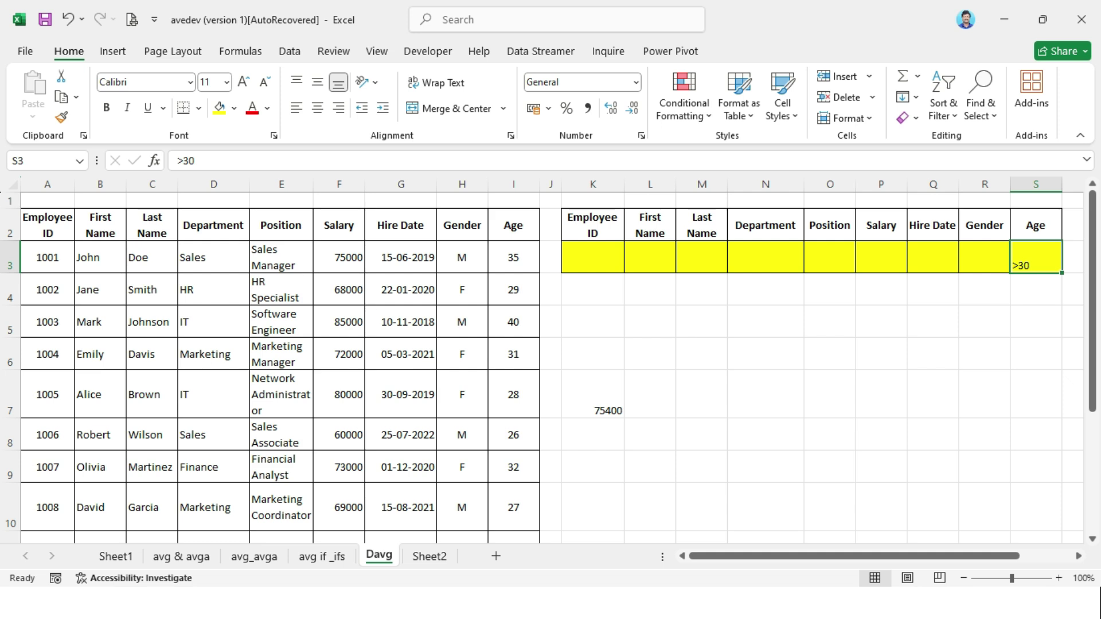
pyautogui.moveTo(513, 257); pyautogui.dragTo(513, 507)
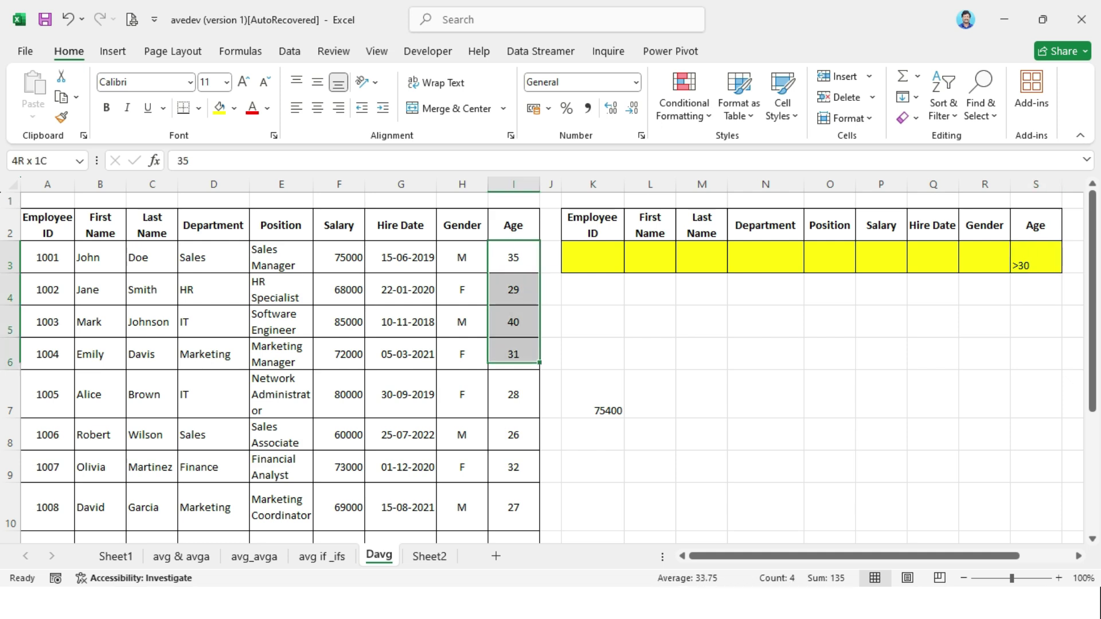
pyautogui.click(513, 322)
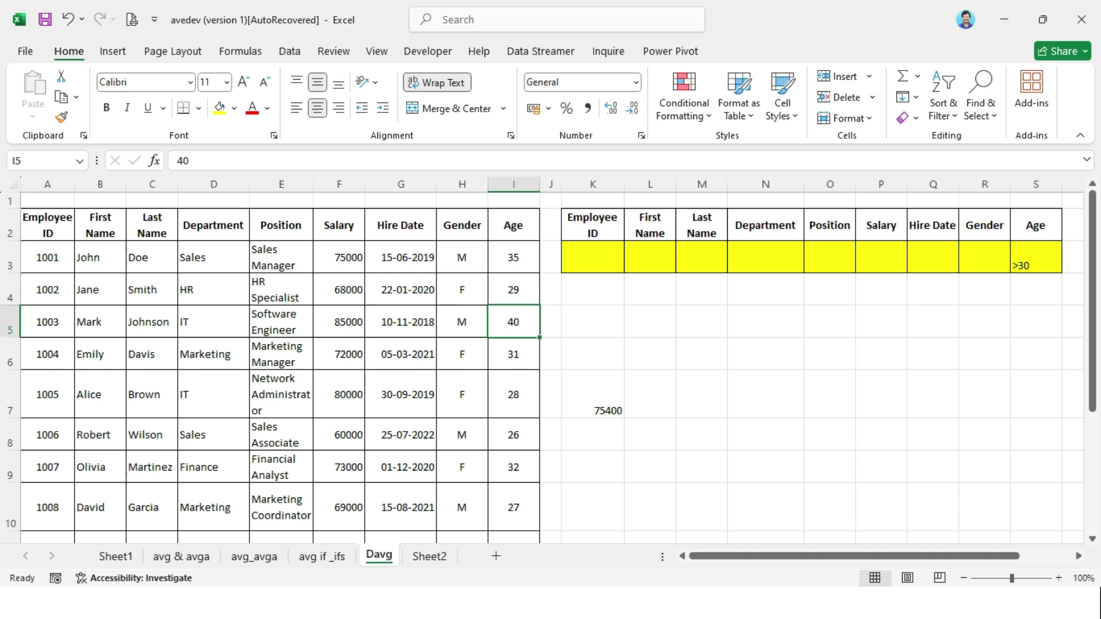
pyautogui.click(592, 394)
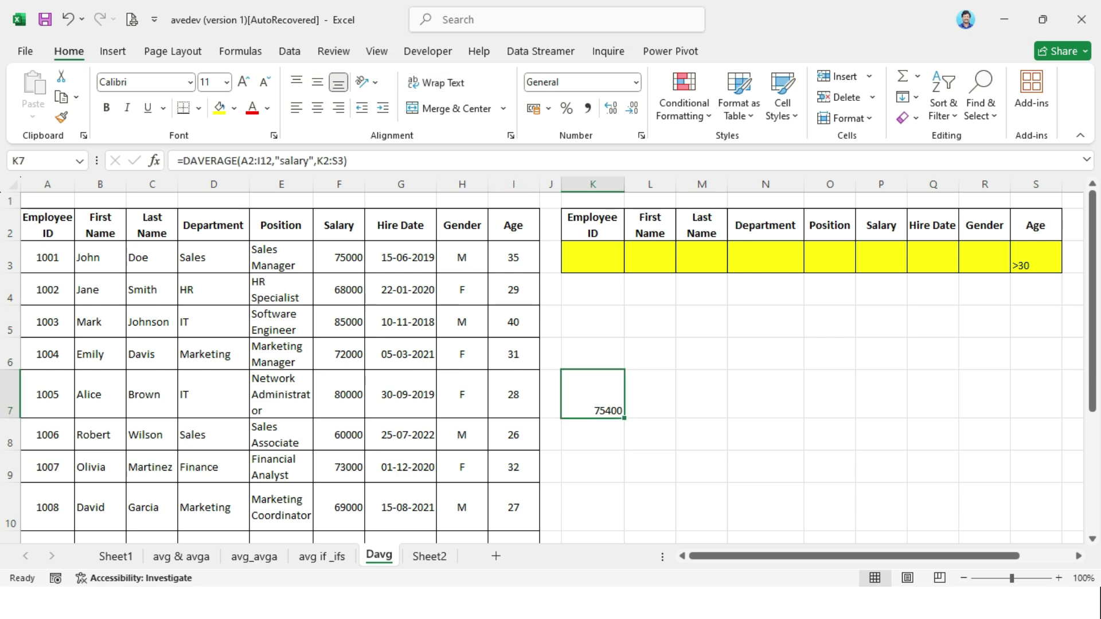
# Step: Change the Age criterion to <30 and confirm K7 now returns 69250
pyautogui.doubleClick(1024, 265)
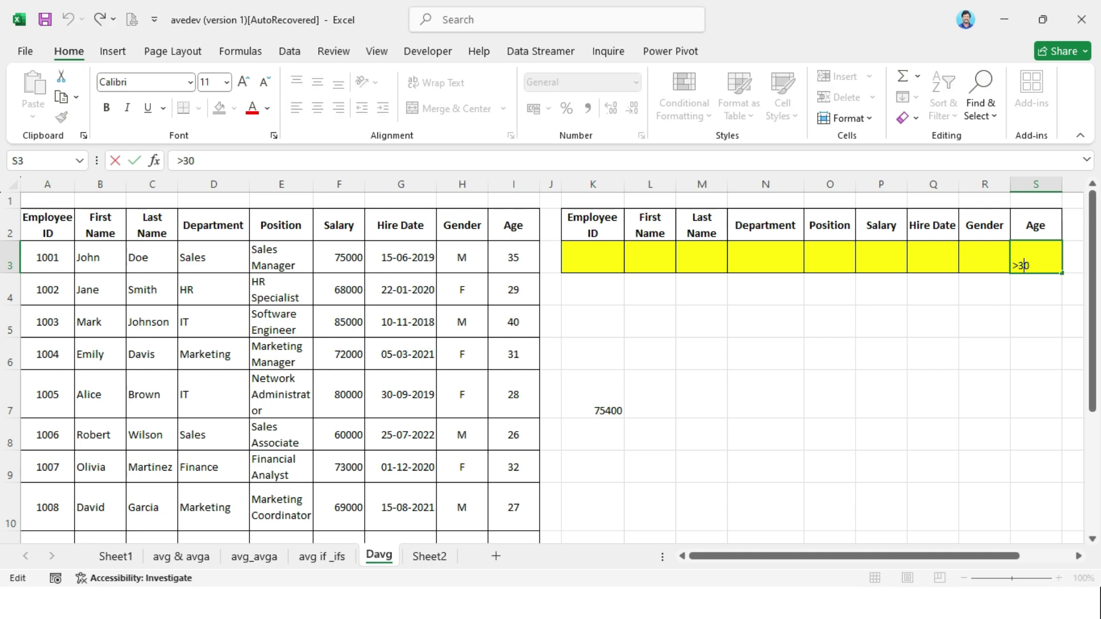
pyautogui.press('BackSpace')
pyautogui.write('<')
pyautogui.press('Return')
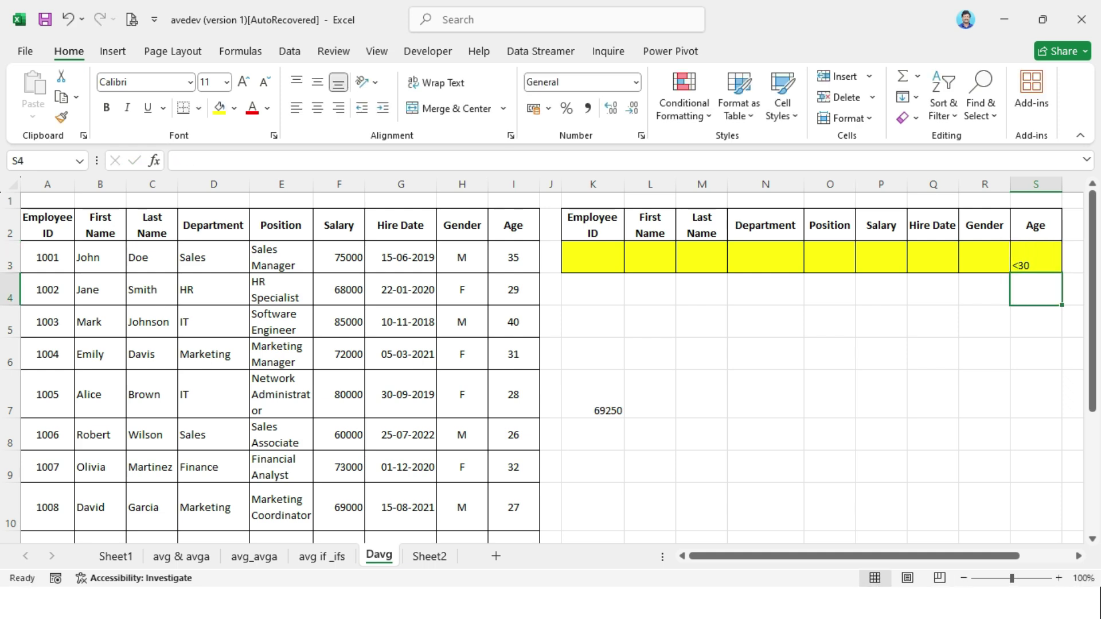
pyautogui.click(592, 395)
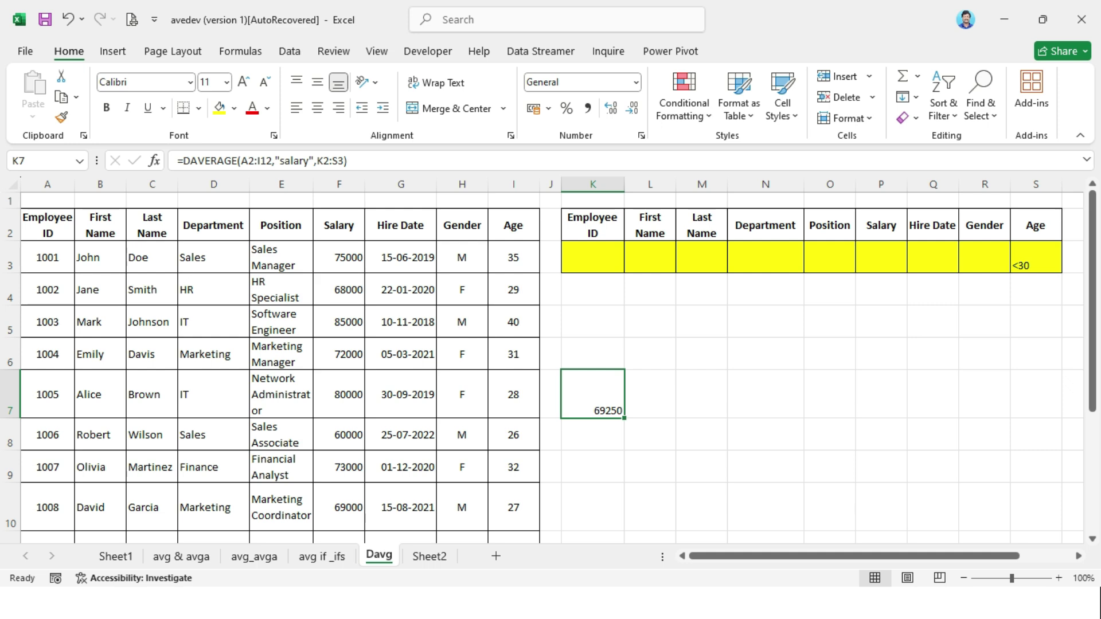
pyautogui.click(1035, 256)
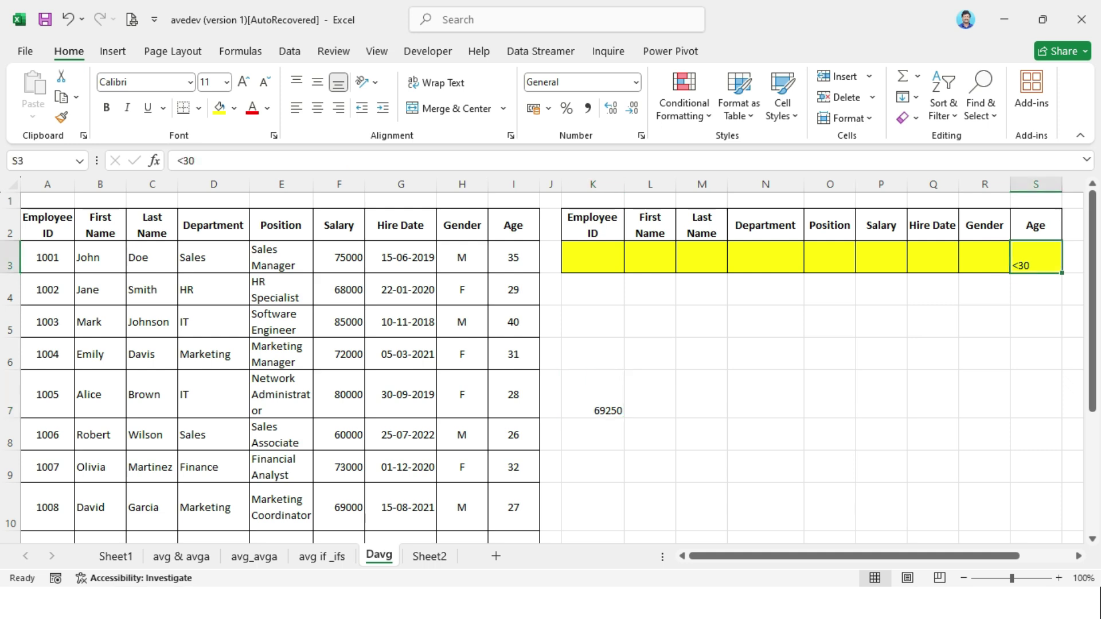
pyautogui.click(984, 257)
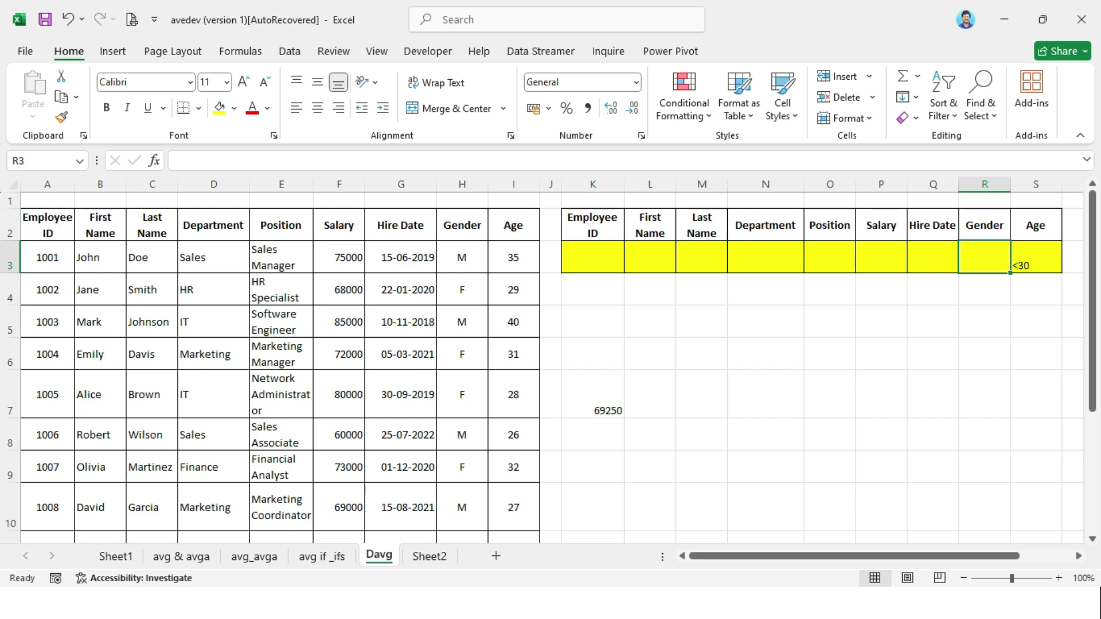
# Step: Set the Gender criterion in R3 to m and check K7's average salary
pyautogui.write('m')
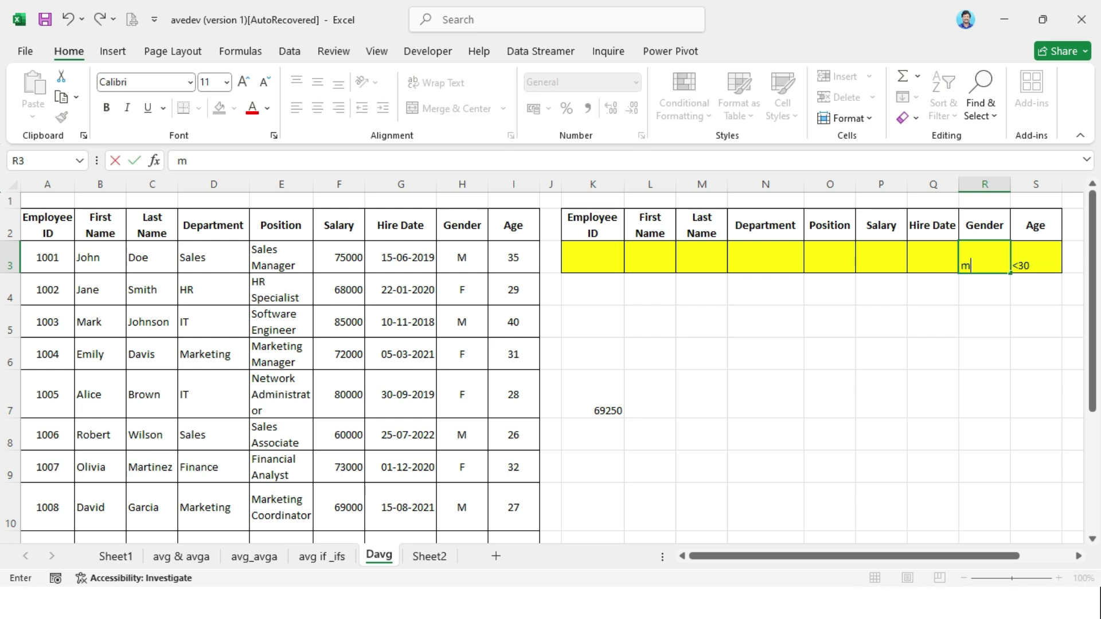
pyautogui.press('Return')
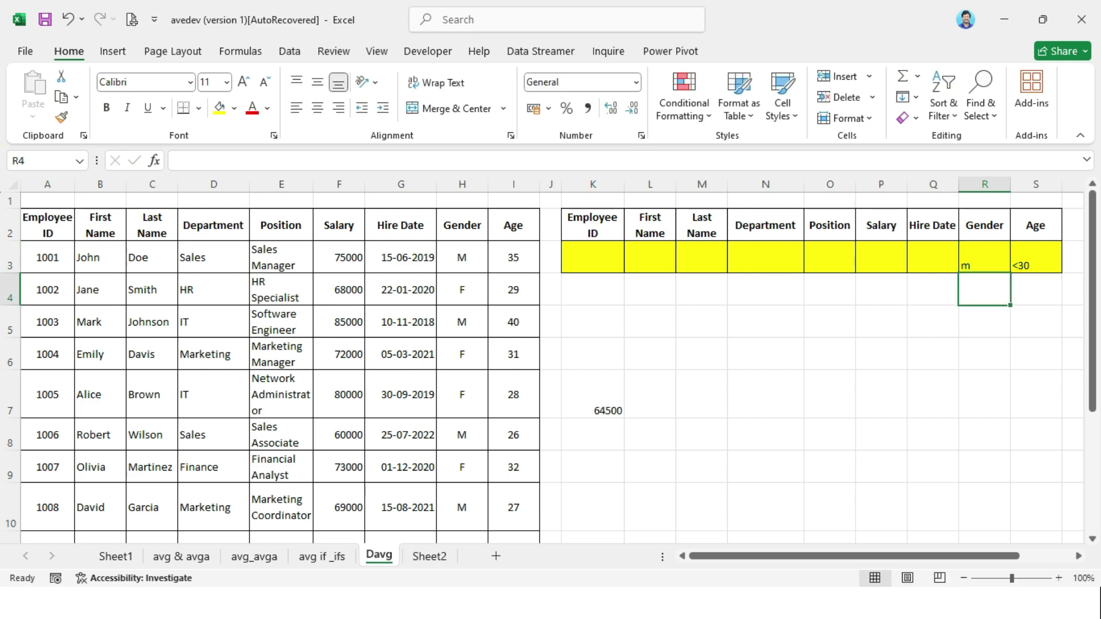
pyautogui.click(984, 256)
pyautogui.click(1035, 257)
pyautogui.click(593, 401)
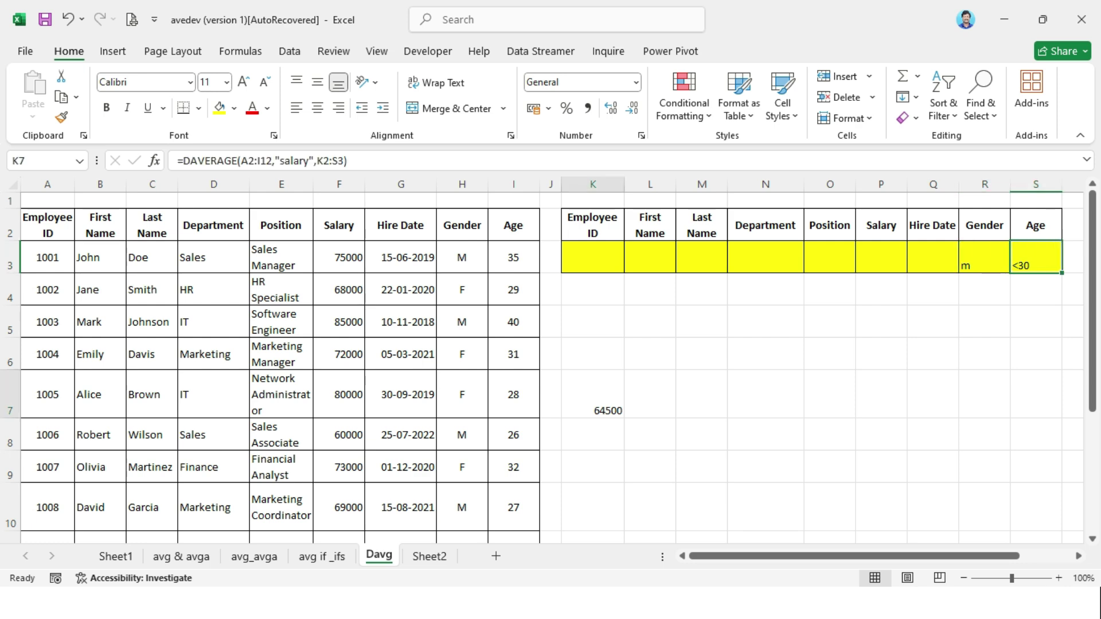
# Step: Change the Gender criterion to F and check K7's updated average
pyautogui.click(983, 257)
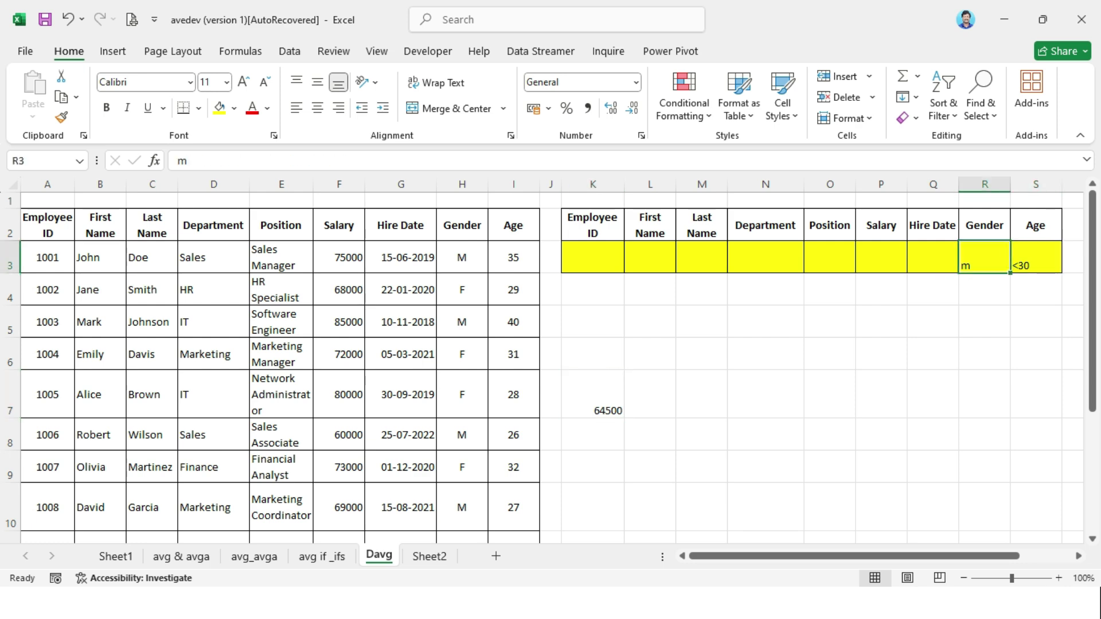
pyautogui.write('F')
pyautogui.press('Return')
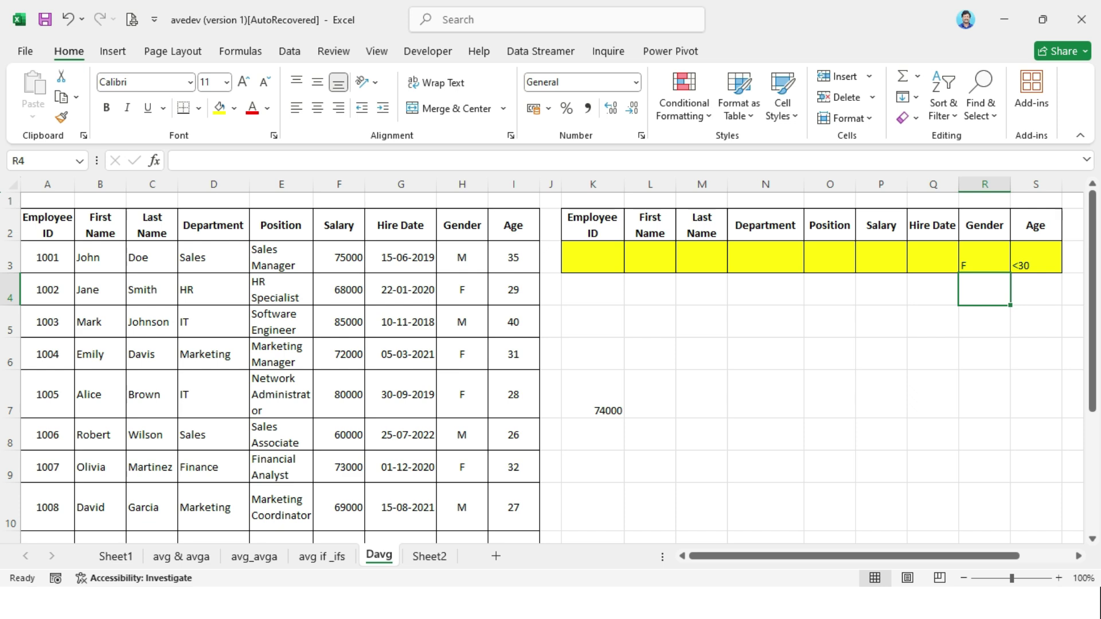
pyautogui.click(1035, 256)
pyautogui.click(592, 394)
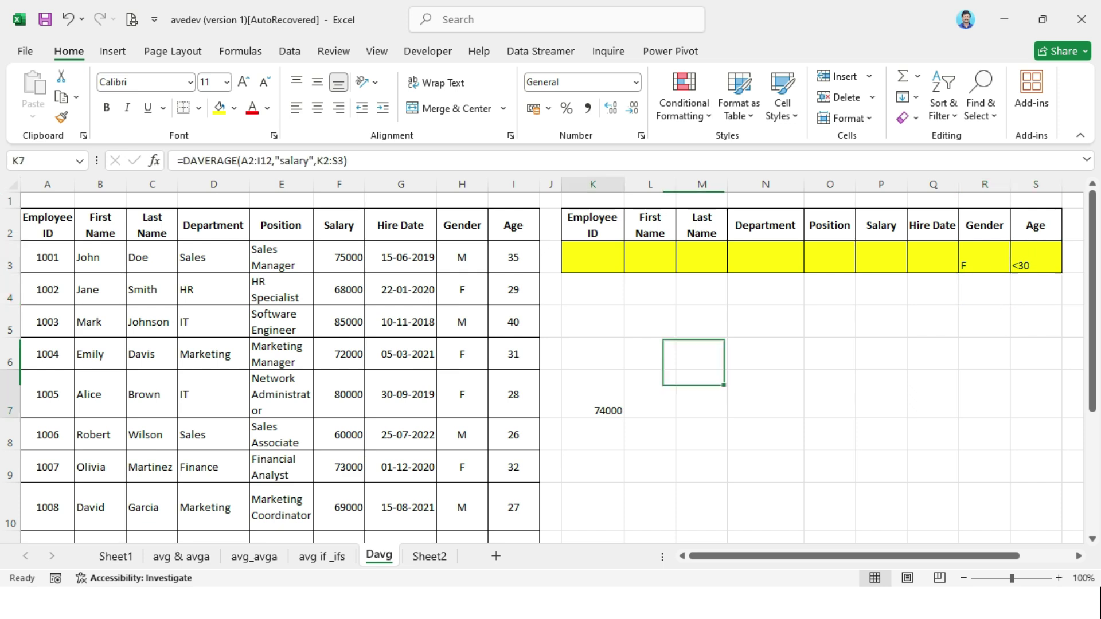
# Step: Clear the Gender criterion so K7 averages under-30 salaries at 69250 again
pyautogui.click(984, 257)
pyautogui.press('Delete')
pyautogui.click(932, 256)
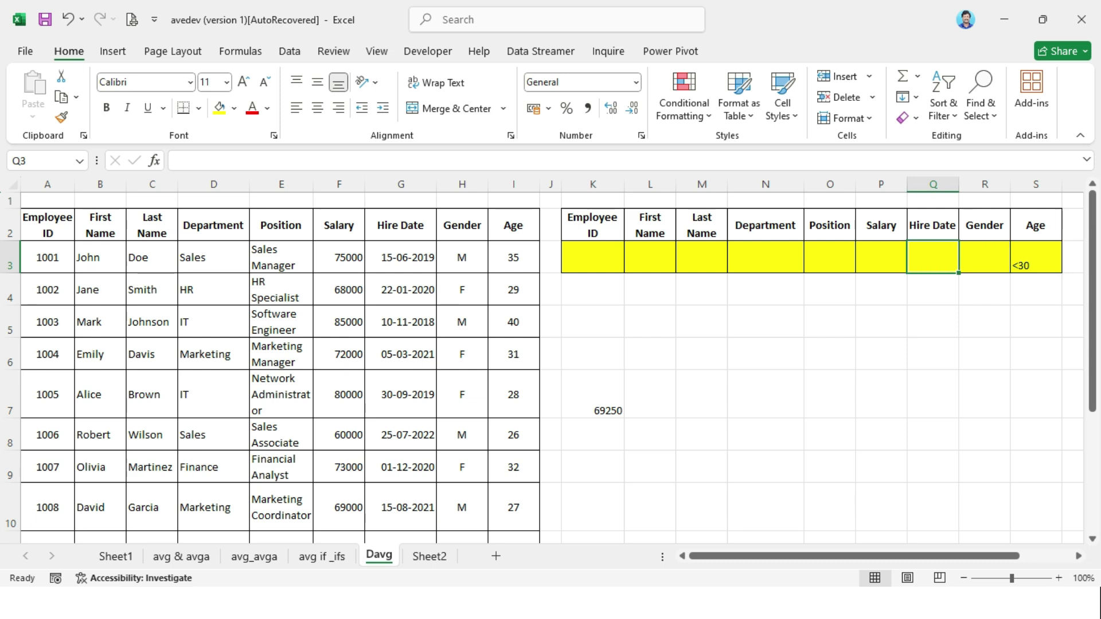
pyautogui.scroll(-2, 550, 367)
pyautogui.scroll(1, 551, 367)
pyautogui.scroll(1, 550, 366)
pyautogui.click(592, 394)
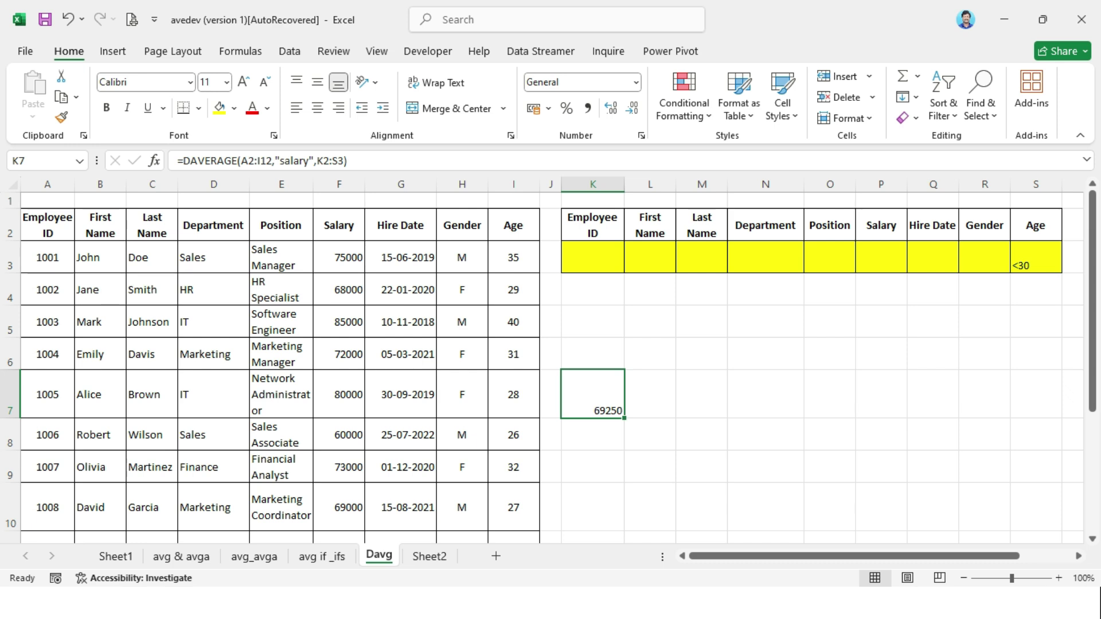
# Step: Review hire dates and the SALES criterion, try Gender values n and m, and clear Age
pyautogui.moveTo(401, 257); pyautogui.dragTo(400, 466)
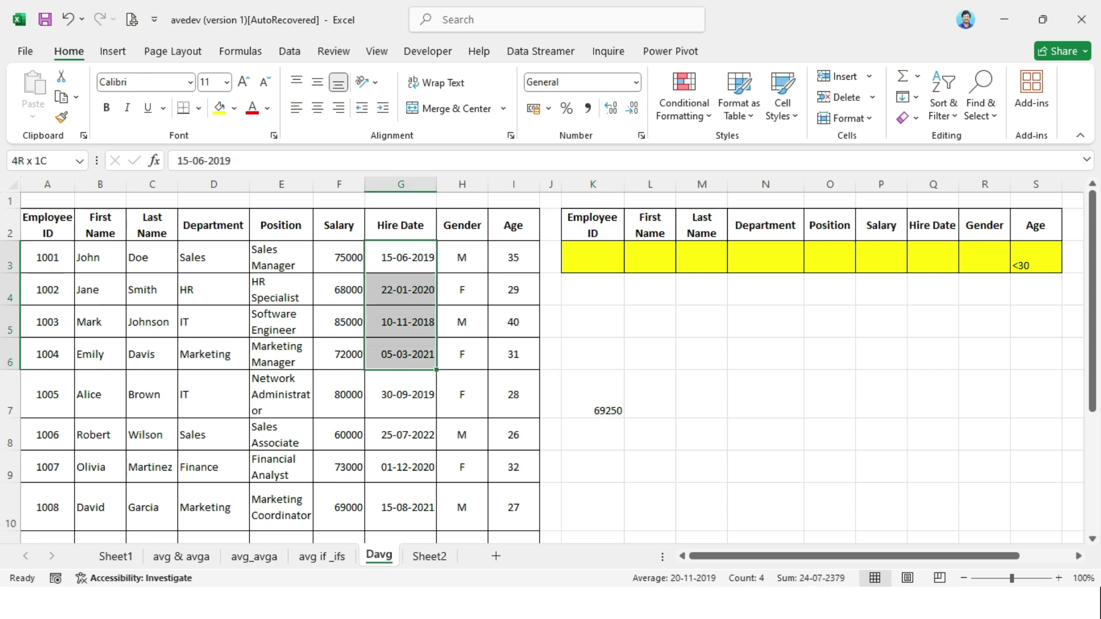
pyautogui.click(401, 507)
pyautogui.write('SALES')
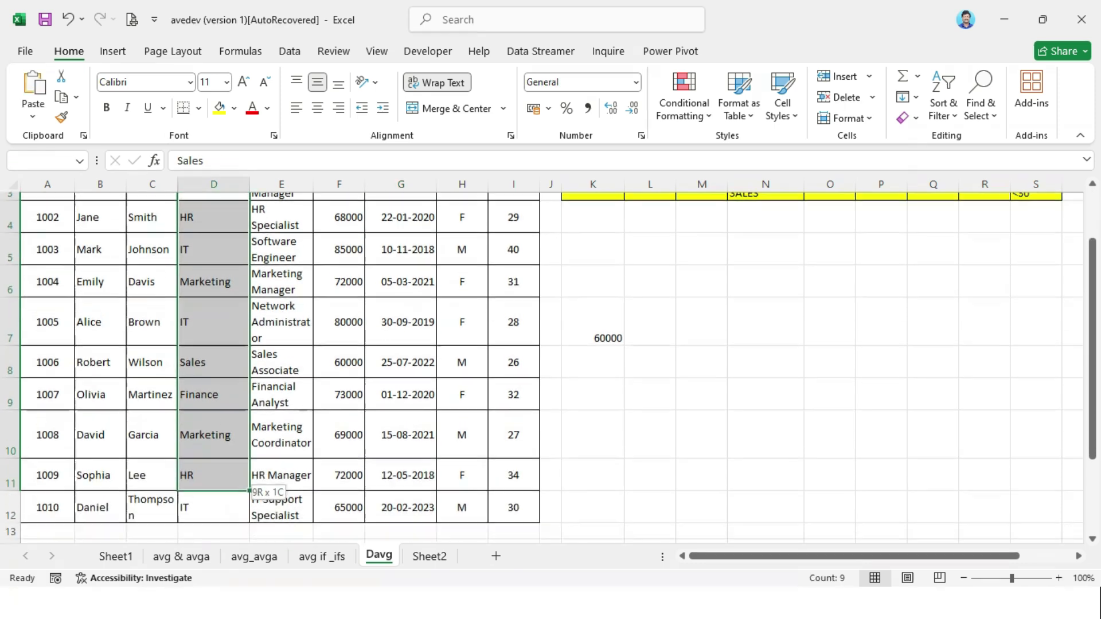
pyautogui.click(765, 257)
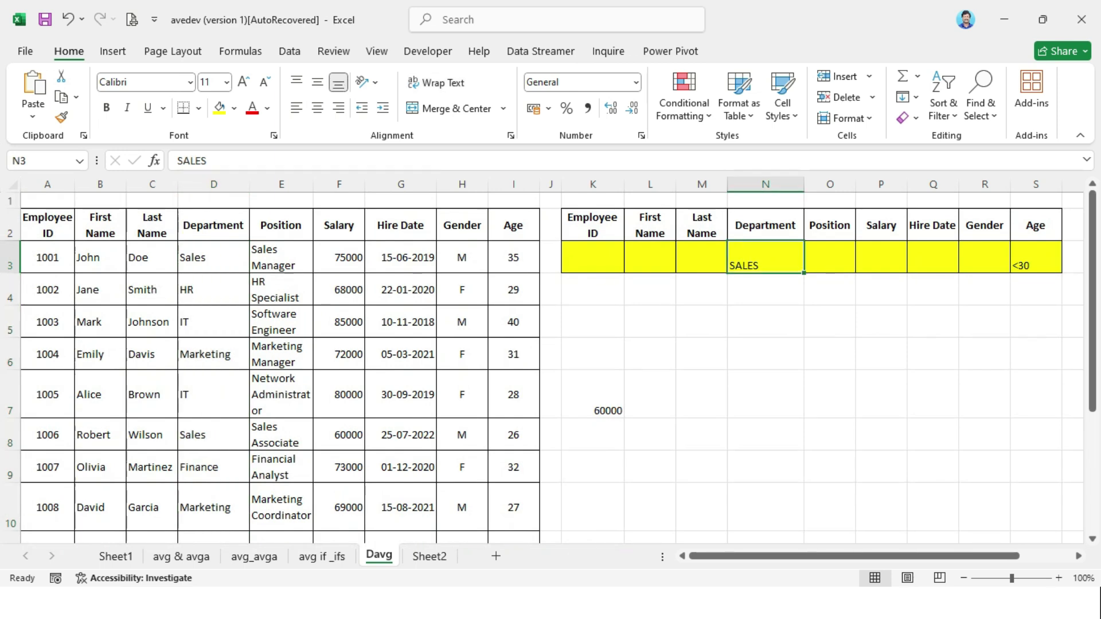
pyautogui.press('Right')
pyautogui.press('Right')
pyautogui.press('Right')
pyautogui.press('Right')
pyautogui.write('n')
pyautogui.press('Right')
pyautogui.press('Left')
pyautogui.write('m')
pyautogui.press('Right')
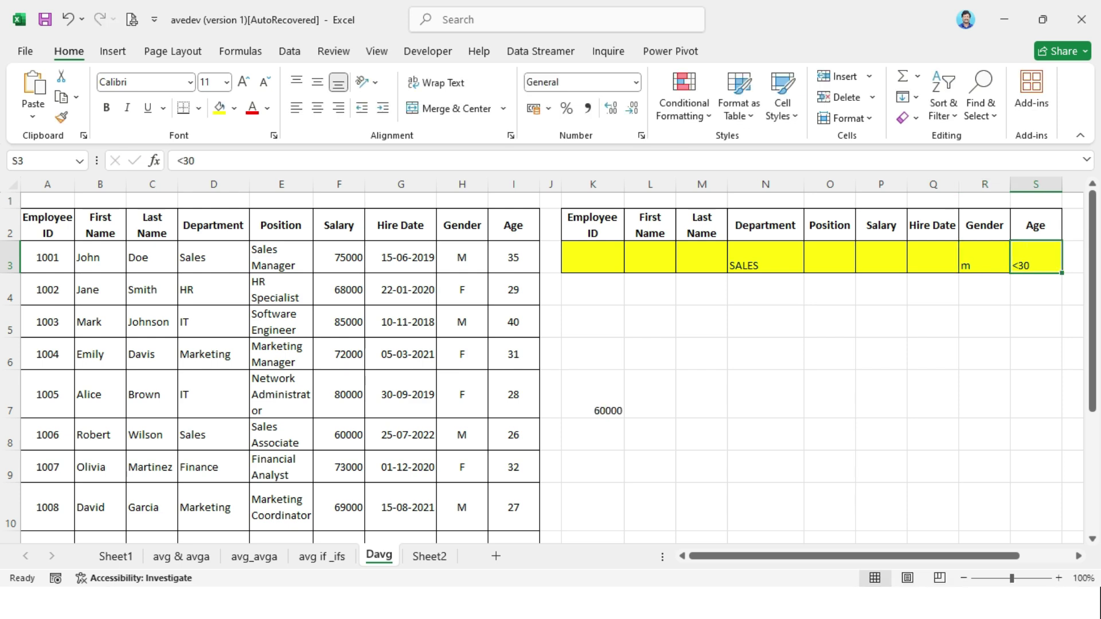
pyautogui.press('Delete')
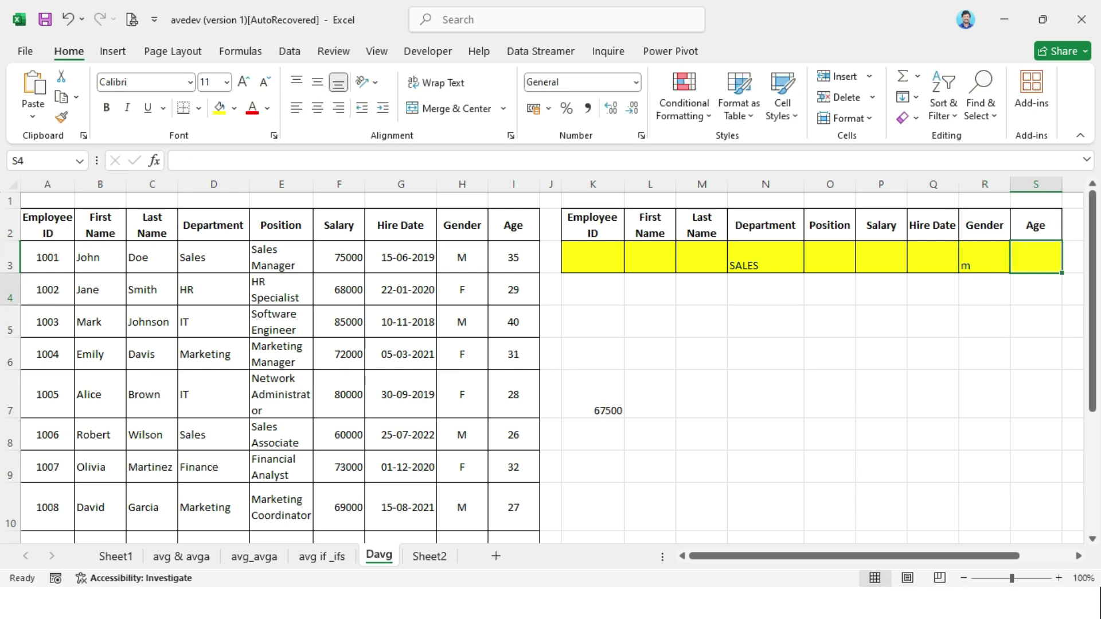
pyautogui.press('Left')
pyautogui.press('Left')
pyautogui.press('Left')
# Step: Set the Gender criterion to f, making K7 show #DIV/0!, and browse the hire dates
pyautogui.press('Left')
pyautogui.press('Left')
pyautogui.press('Right')
pyautogui.press('Right')
pyautogui.press('Right')
pyautogui.press('Right')
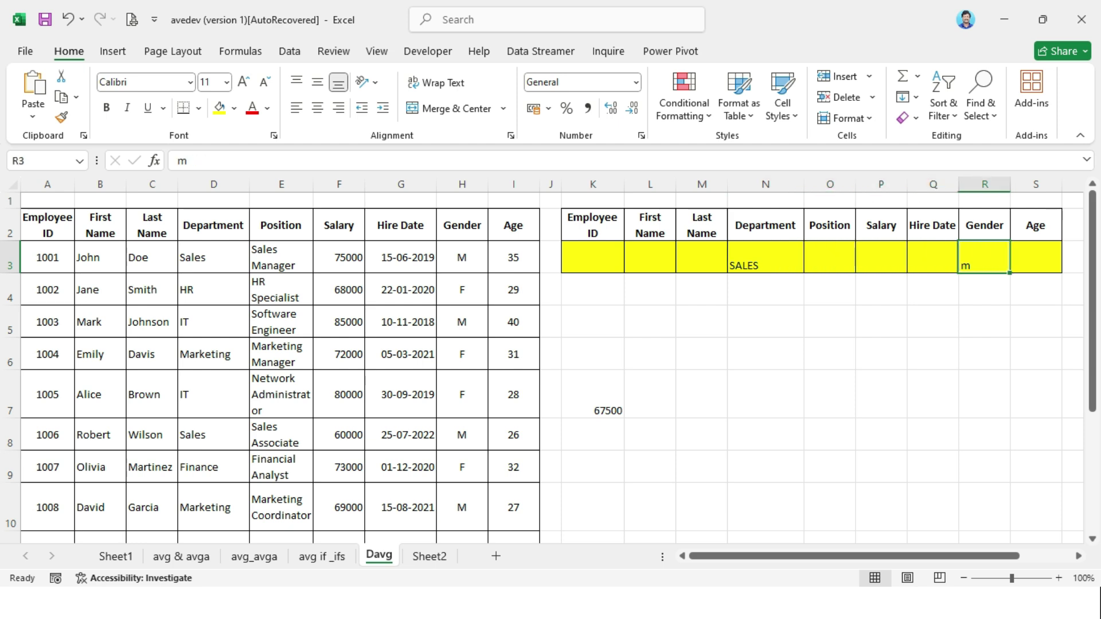
pyautogui.write('f')
pyautogui.press('Return')
pyautogui.press('Left')
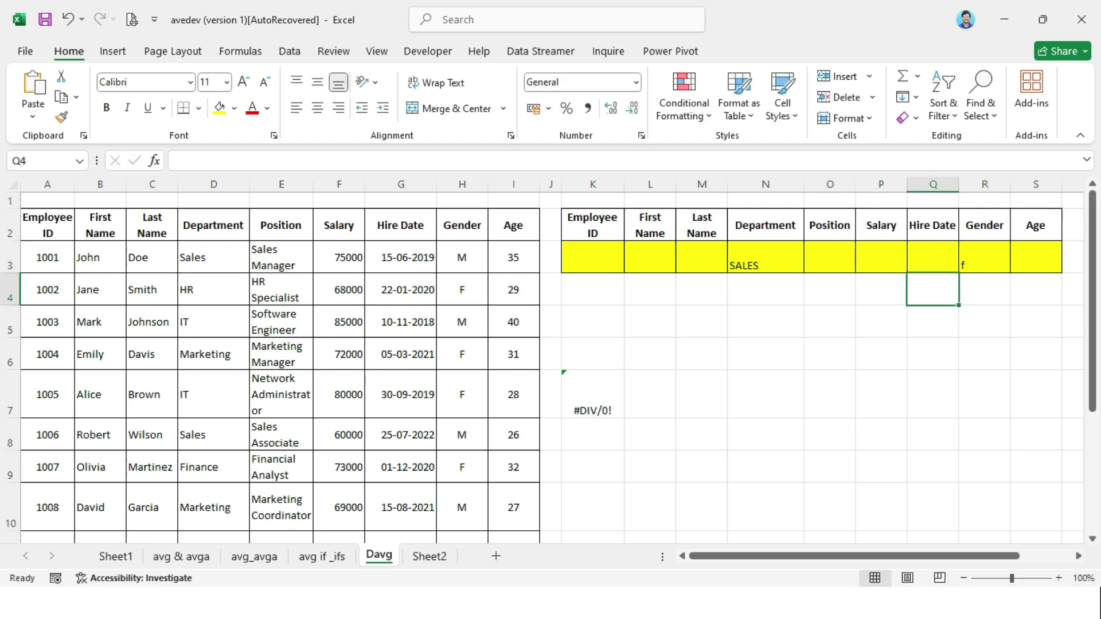
pyautogui.press('Right')
pyautogui.press('Up')
pyautogui.press('Left')
pyautogui.press('Left')
pyautogui.press('Left')
pyautogui.press('Left')
pyautogui.press('Left')
pyautogui.press('Left')
pyautogui.press('Left')
pyautogui.press('Right')
pyautogui.press('Down')
pyautogui.press('Down')
pyautogui.press('Down')
pyautogui.press('Down')
pyautogui.press('Down')
pyautogui.press('Down')
pyautogui.press('Down')
pyautogui.press('Down')
pyautogui.press('Down')
pyautogui.press('Down')
pyautogui.press('Up')
pyautogui.press('Up')
pyautogui.press('Up')
pyautogui.press('Up')
pyautogui.press('Up')
pyautogui.press('Up')
pyautogui.press('Down')
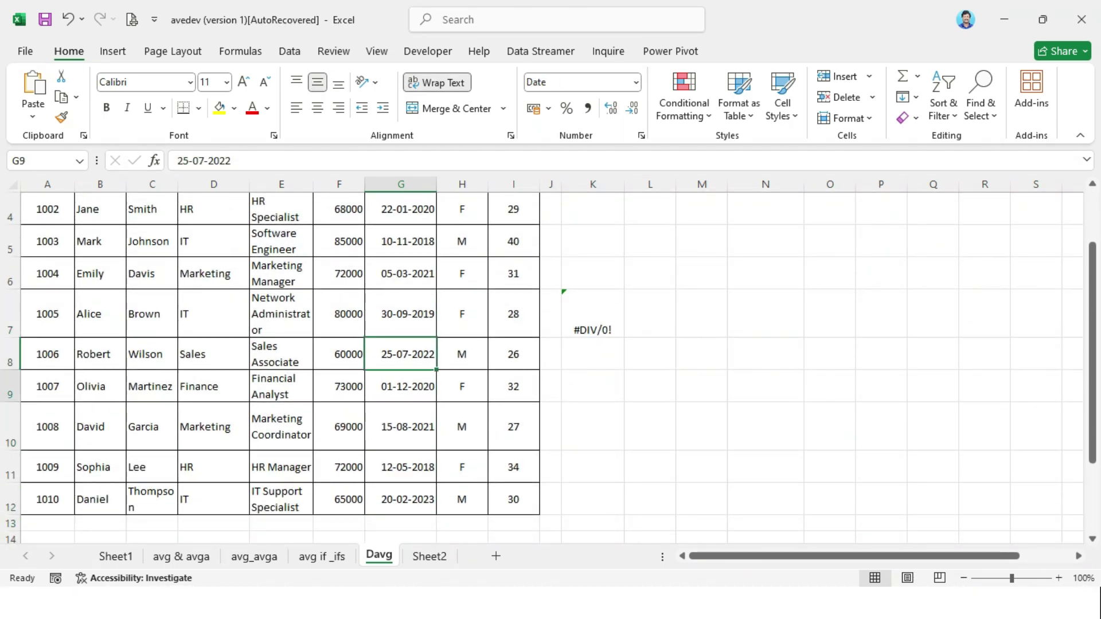
pyautogui.press('Right')
pyautogui.press('Up')
pyautogui.press('Up')
pyautogui.press('Up')
pyautogui.press('Up')
pyautogui.press('Up')
pyautogui.press('Up')
pyautogui.press('Up')
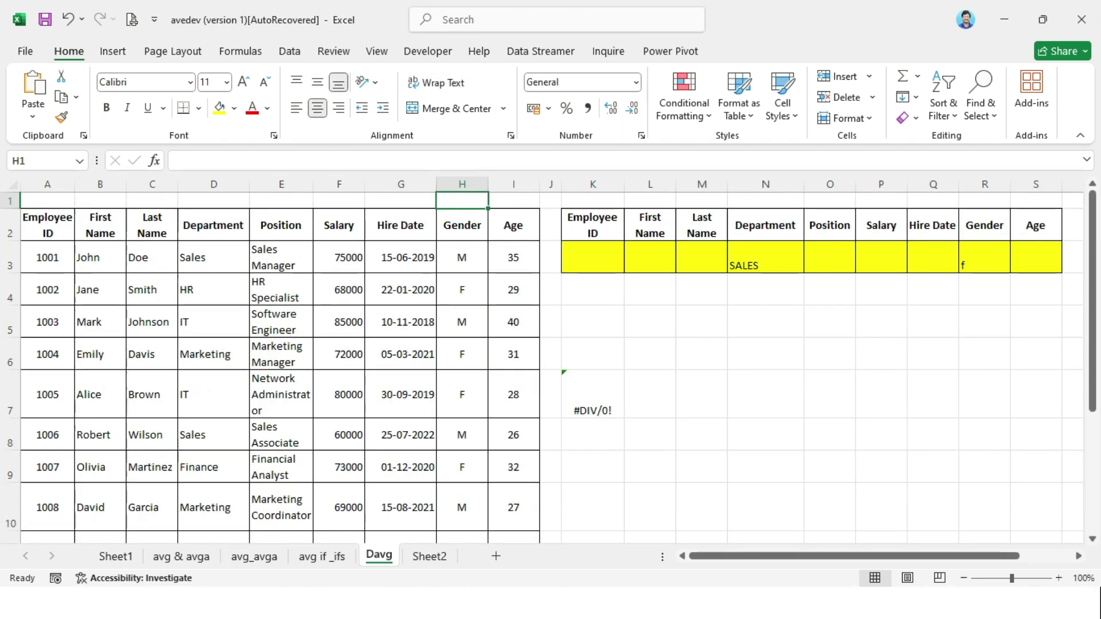
# Step: Delete the f from Gender criterion R3 so K7 shows 67500
pyautogui.click(592, 395)
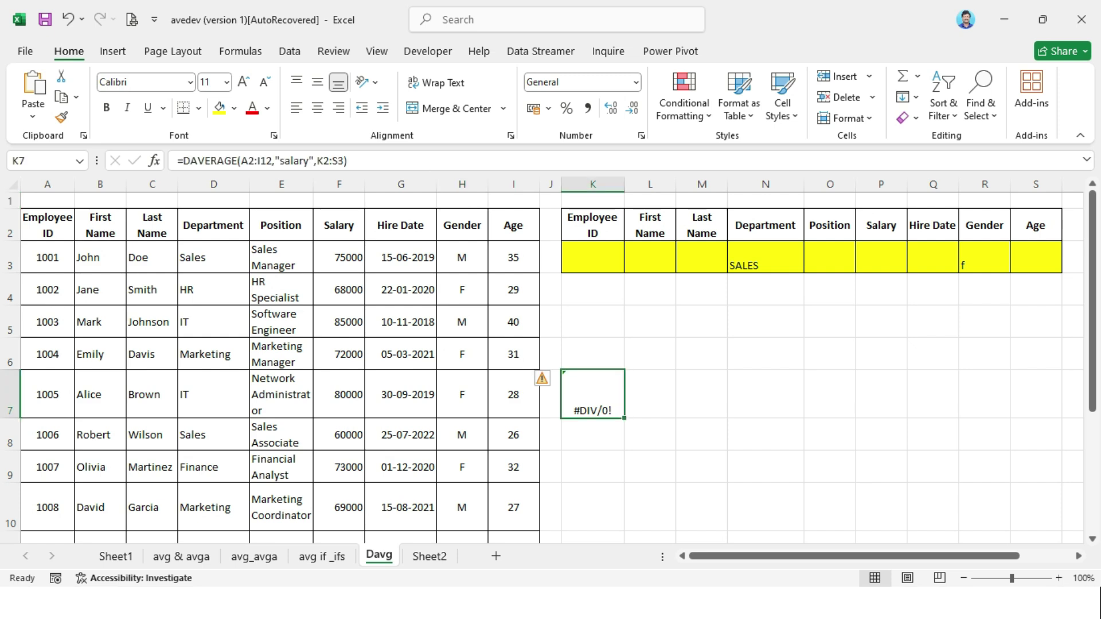
pyautogui.click(984, 256)
pyautogui.press('Delete')
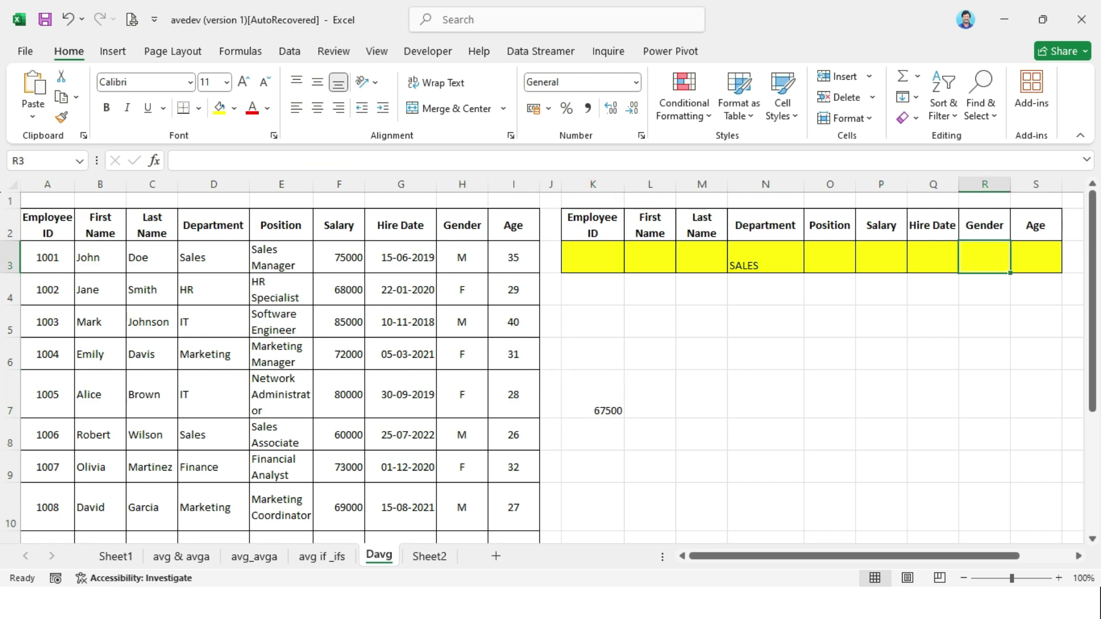
# Step: Wrap K7's formula as =IFERROR(DAVERAGE(A2:I12,"salary",K2:S3),"No Data")
pyautogui.doubleClick(592, 394)
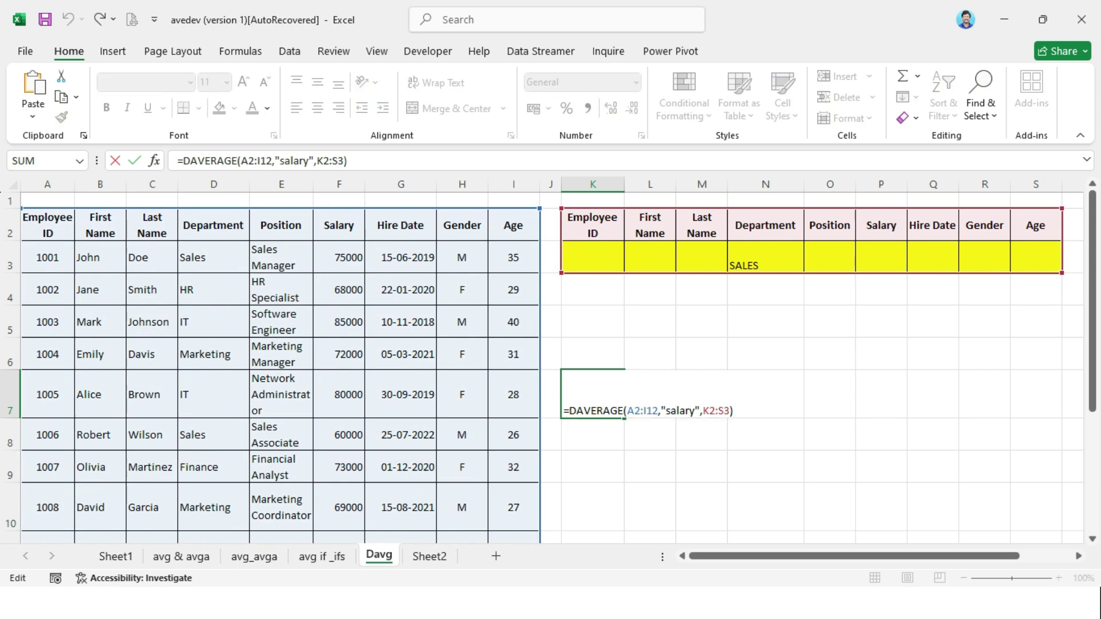
pyautogui.write('IFE')
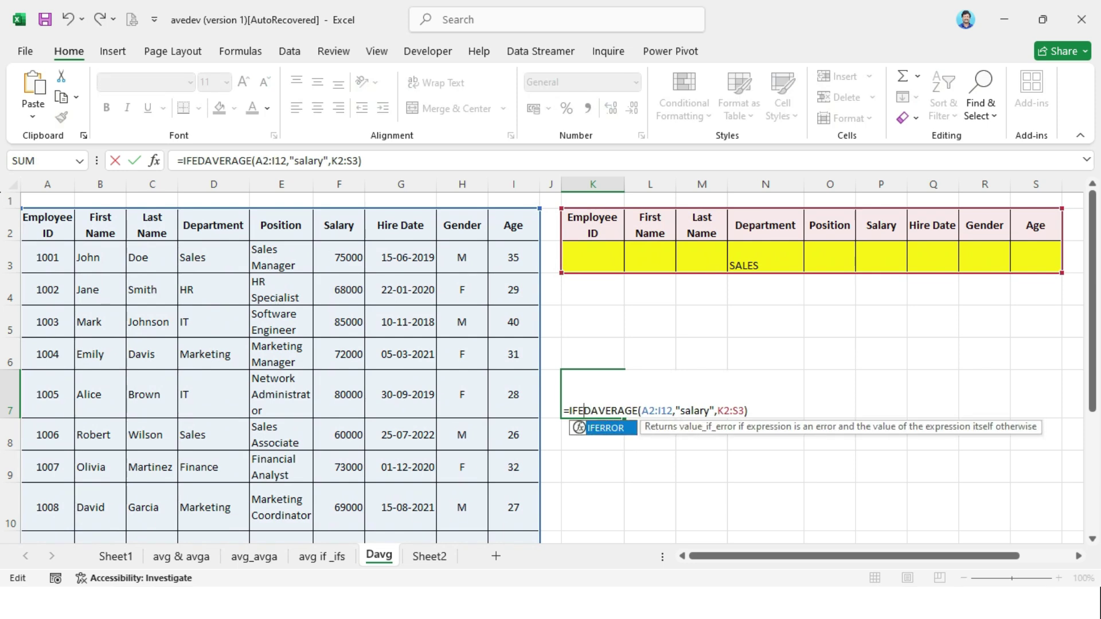
pyautogui.press('Tab')
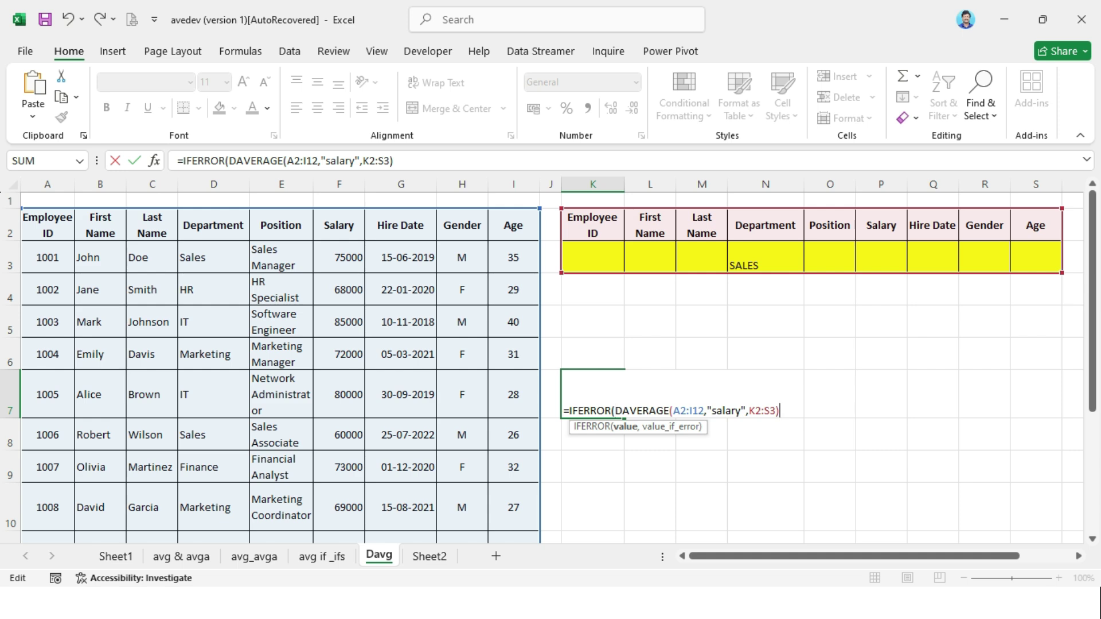
pyautogui.write(',"nO Data')
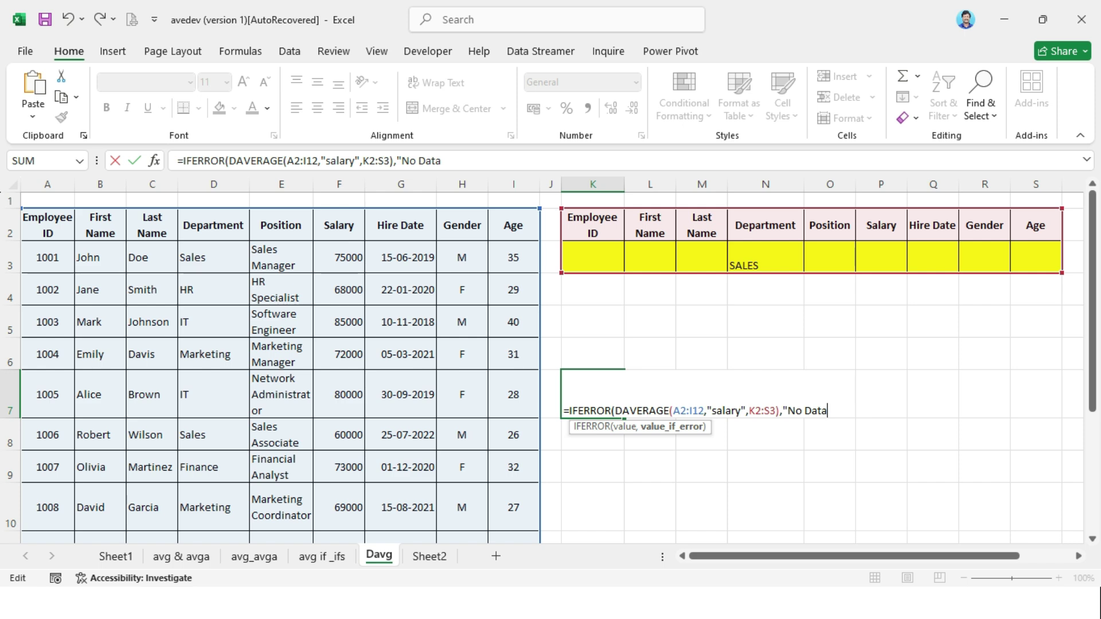
pyautogui.write('")')
pyautogui.press('Return')
pyautogui.press('Up')
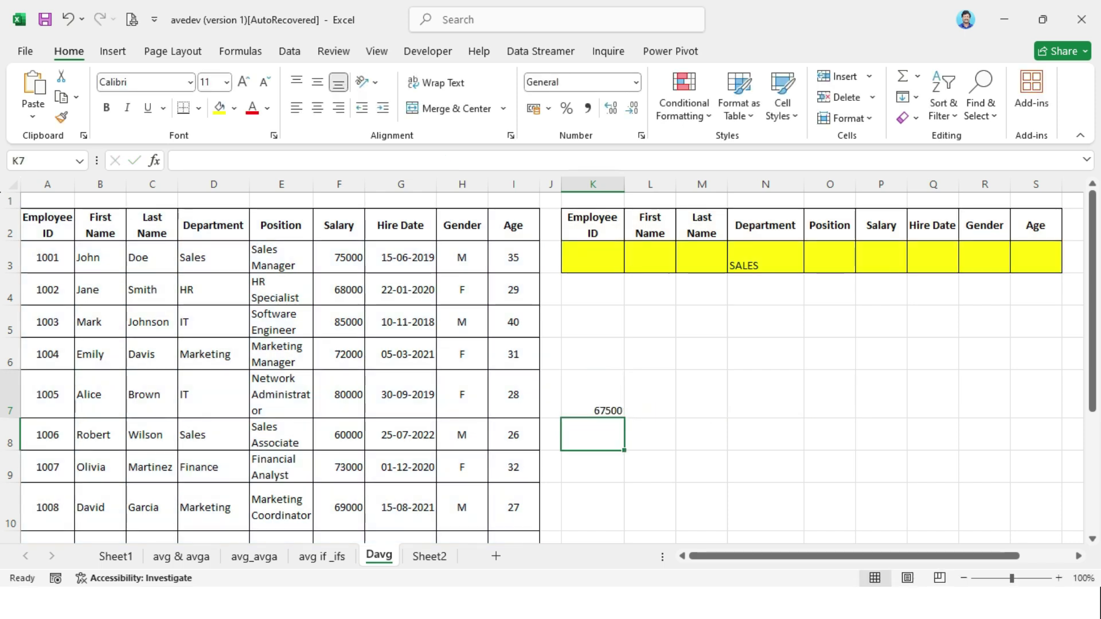
# Step: Enter F as the Gender criterion in R3 so K7 displays No Data
pyautogui.press('Up')
pyautogui.press('Up')
pyautogui.press('Up')
pyautogui.press('Up')
pyautogui.press('Right')
pyautogui.press('Right')
pyautogui.press('Right')
pyautogui.press('Right')
pyautogui.press('Right')
pyautogui.press('Right')
pyautogui.press('Right')
pyautogui.write('F')
pyautogui.press('Return')
pyautogui.press('Left')
pyautogui.press('Left')
pyautogui.press('Left')
pyautogui.press('Left')
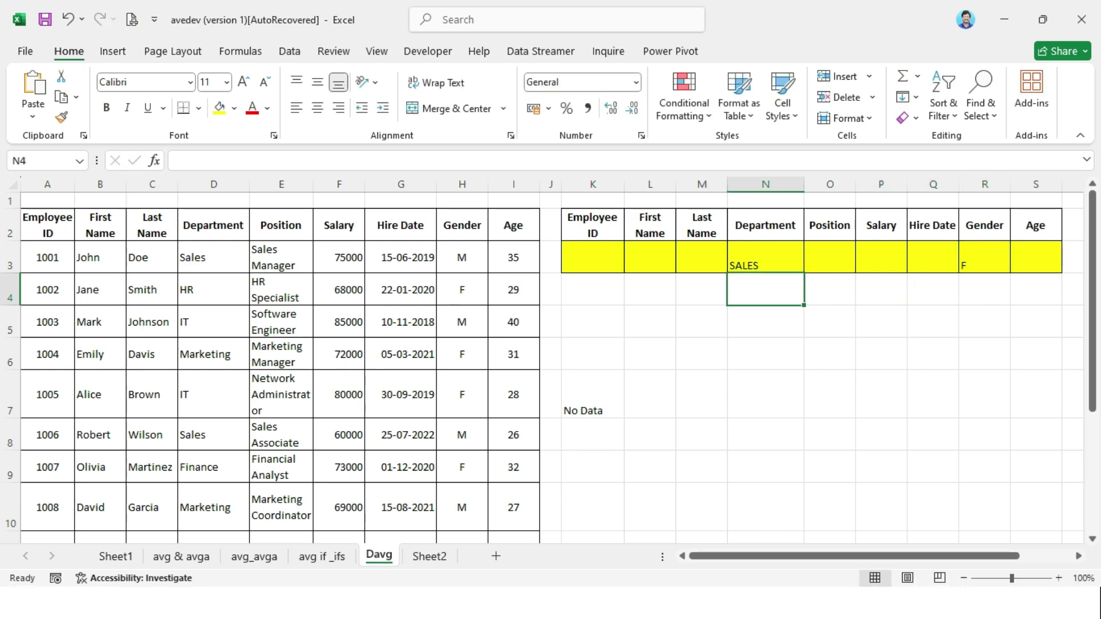
# Step: Review the IFERROR formula in K7 and the SALES, Gender and Age criteria, leaving K7 unchanged
pyautogui.click(592, 394)
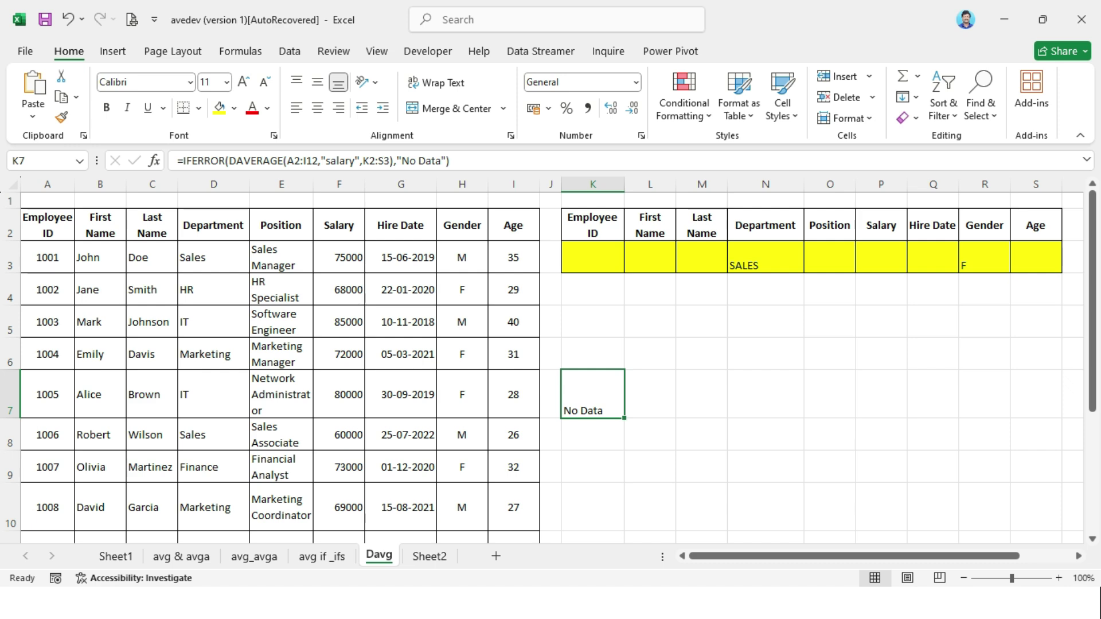
pyautogui.click(984, 257)
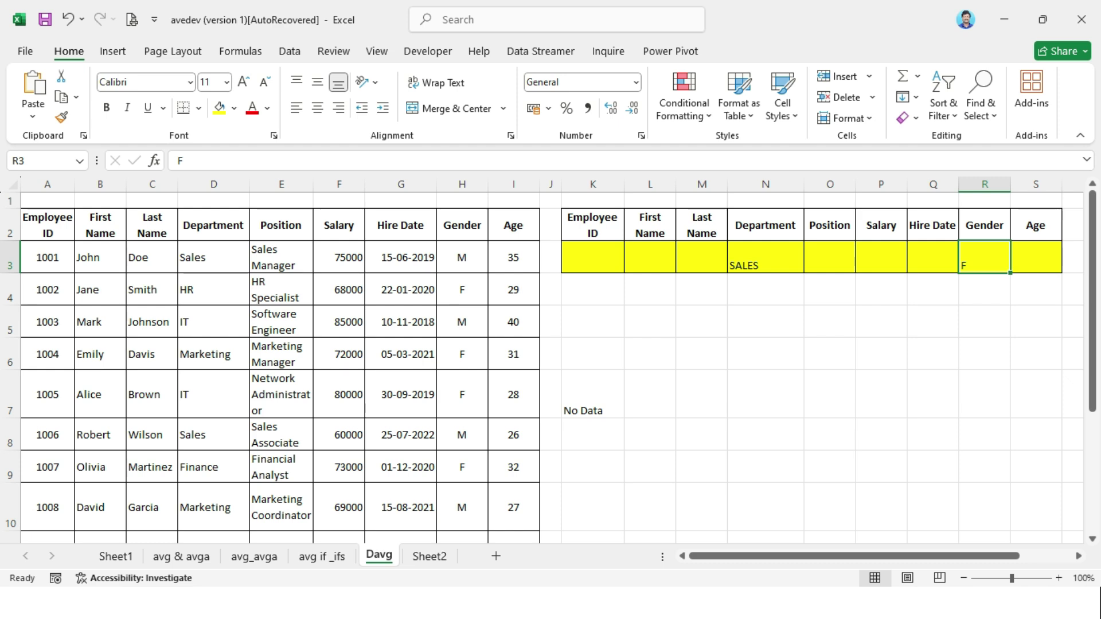
pyautogui.click(765, 257)
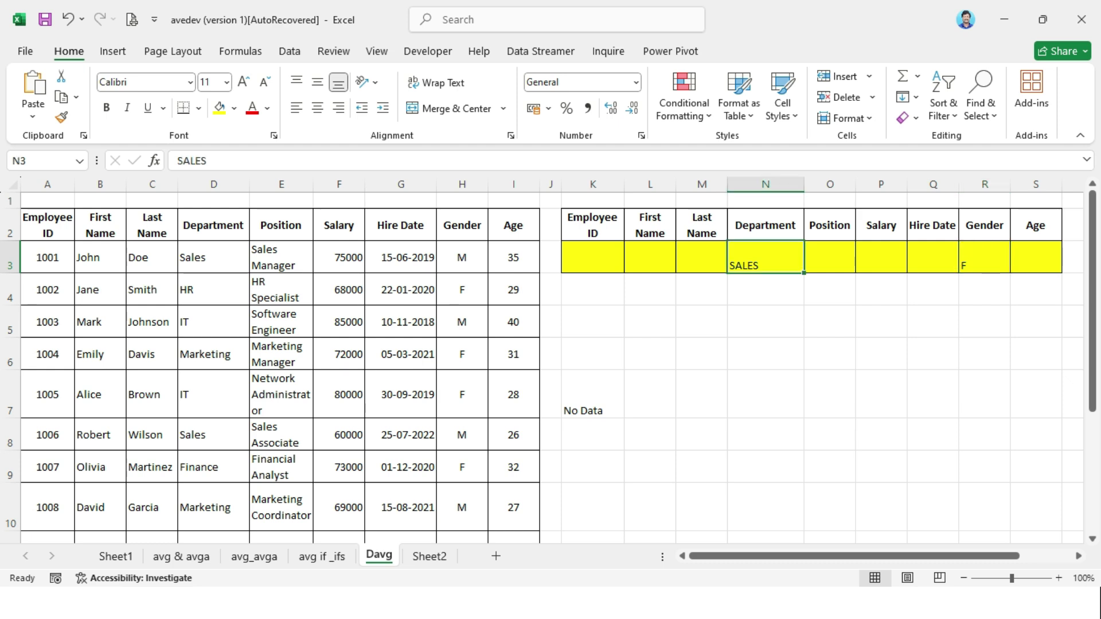
pyautogui.click(932, 256)
pyautogui.click(984, 256)
pyautogui.click(1035, 256)
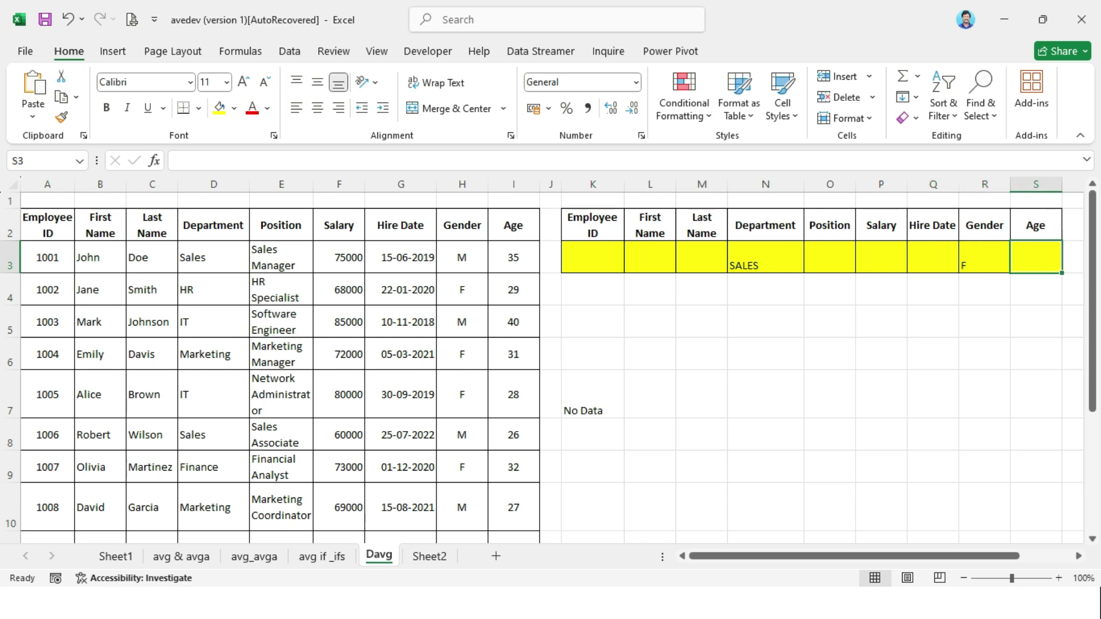
pyautogui.click(591, 410)
pyautogui.doubleClick(571, 411)
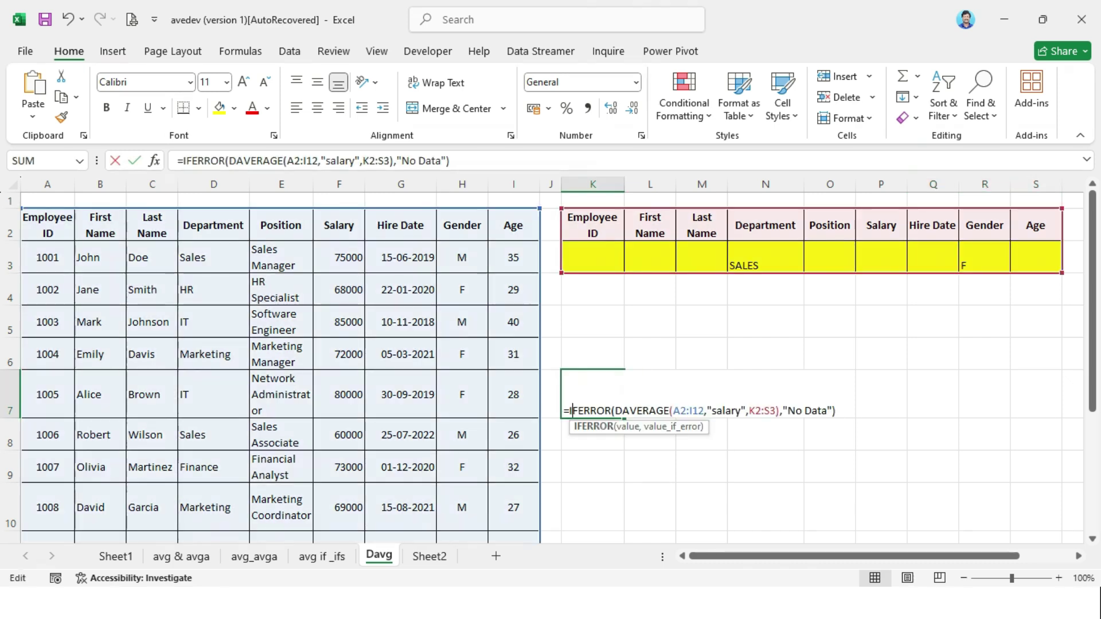
pyautogui.press('Escape')
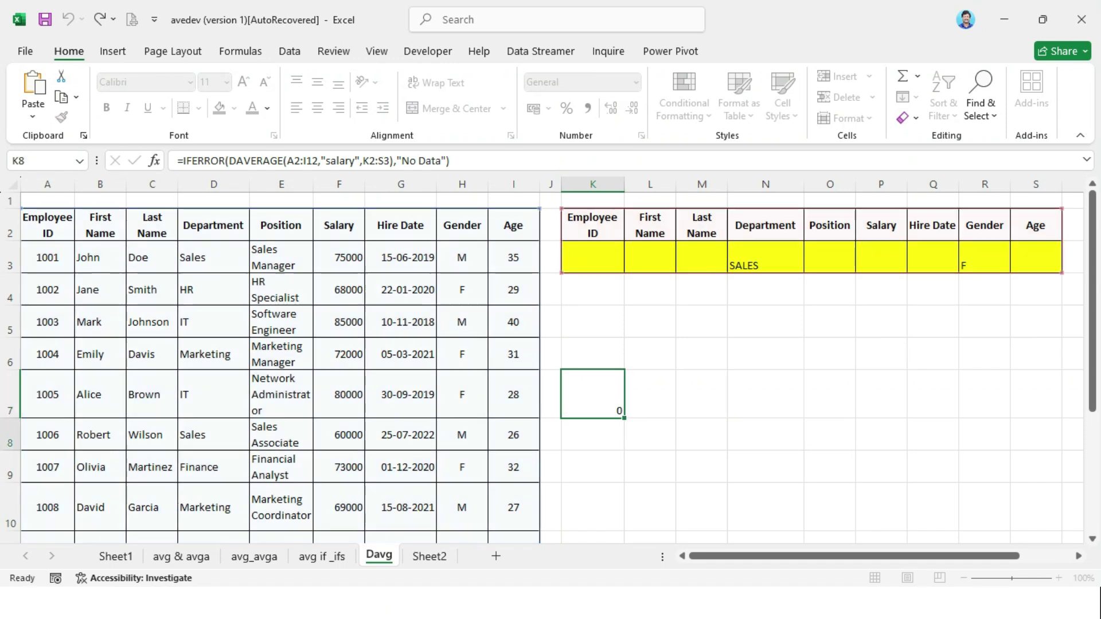
# Step: Delete the F from Gender criterion R3 so K7 returns 67500
pyautogui.moveTo(590, 257); pyautogui.dragTo(1035, 257)
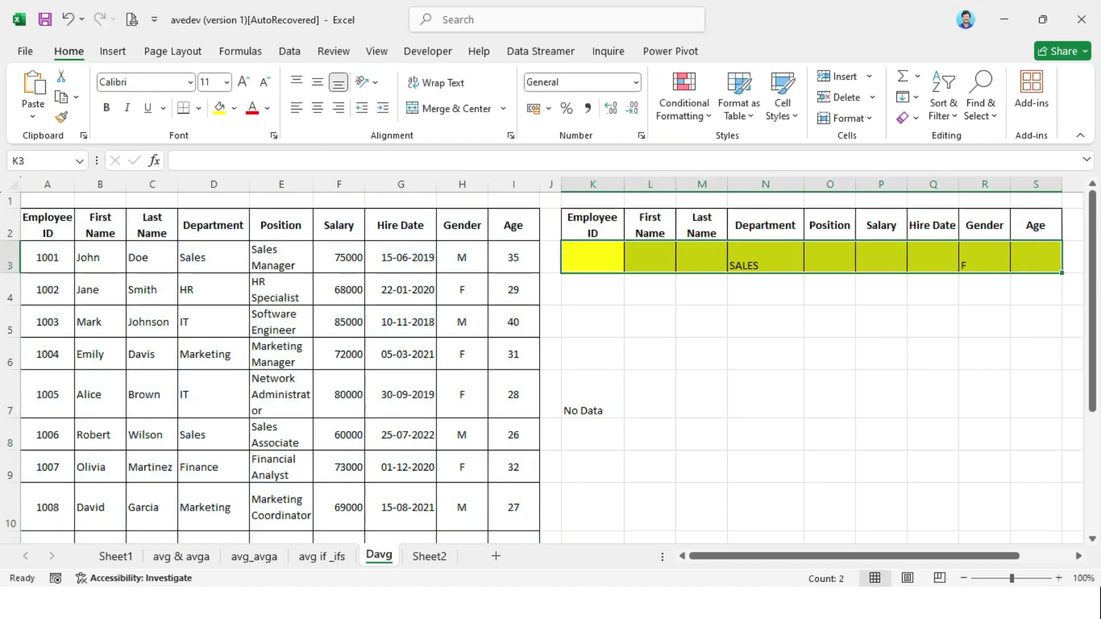
pyautogui.click(590, 396)
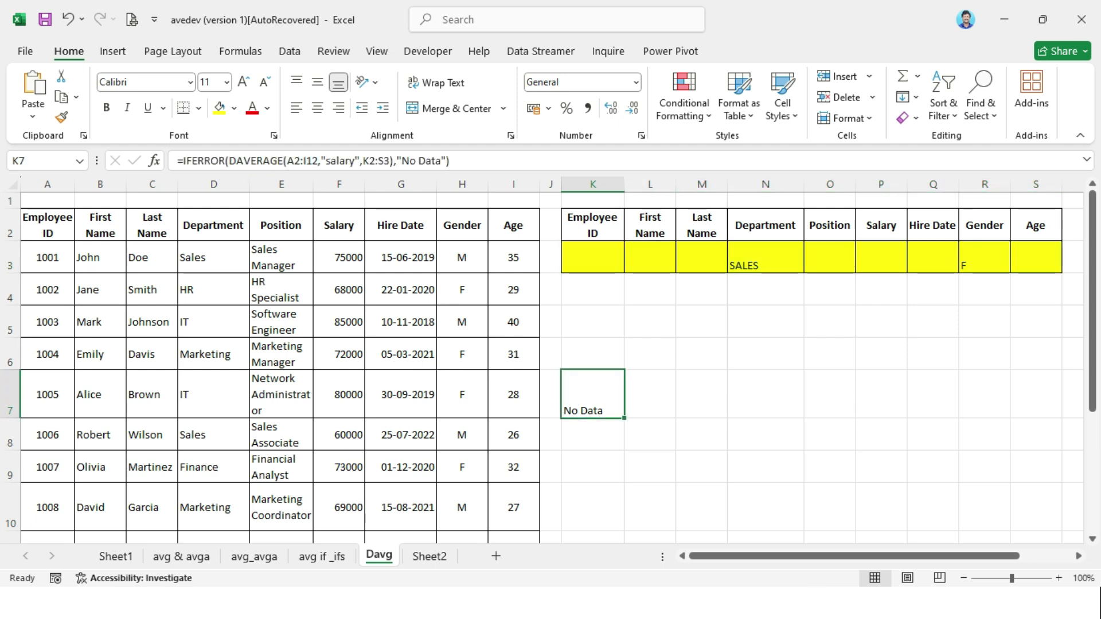
pyautogui.click(983, 257)
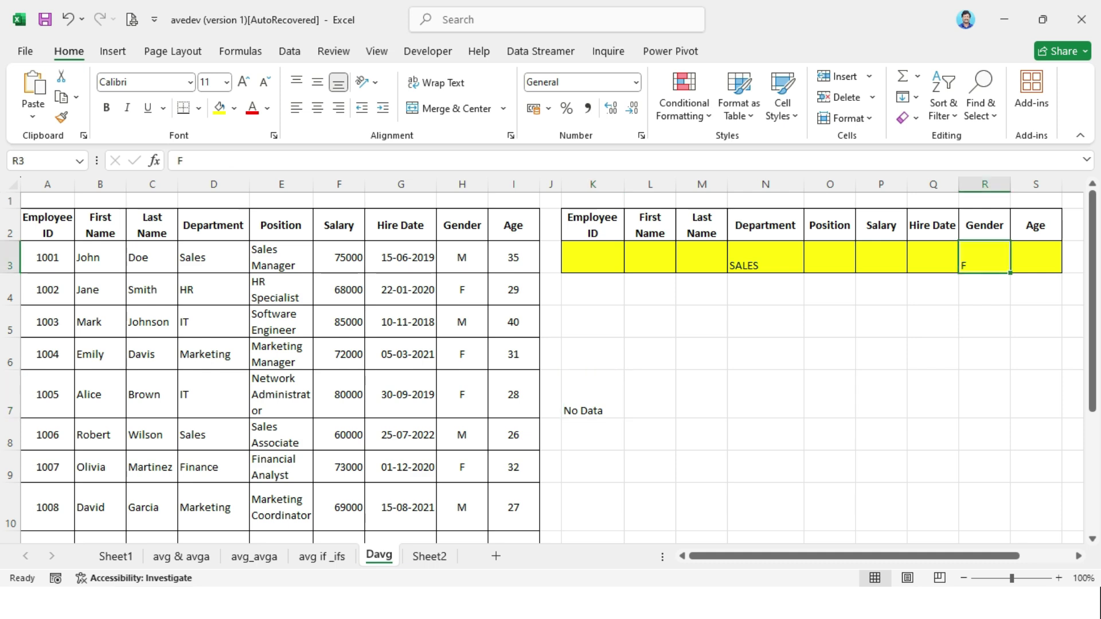
pyautogui.press('Delete')
pyautogui.click(338, 321)
pyautogui.scroll(-1, 339, 322)
pyautogui.scroll(1, 550, 367)
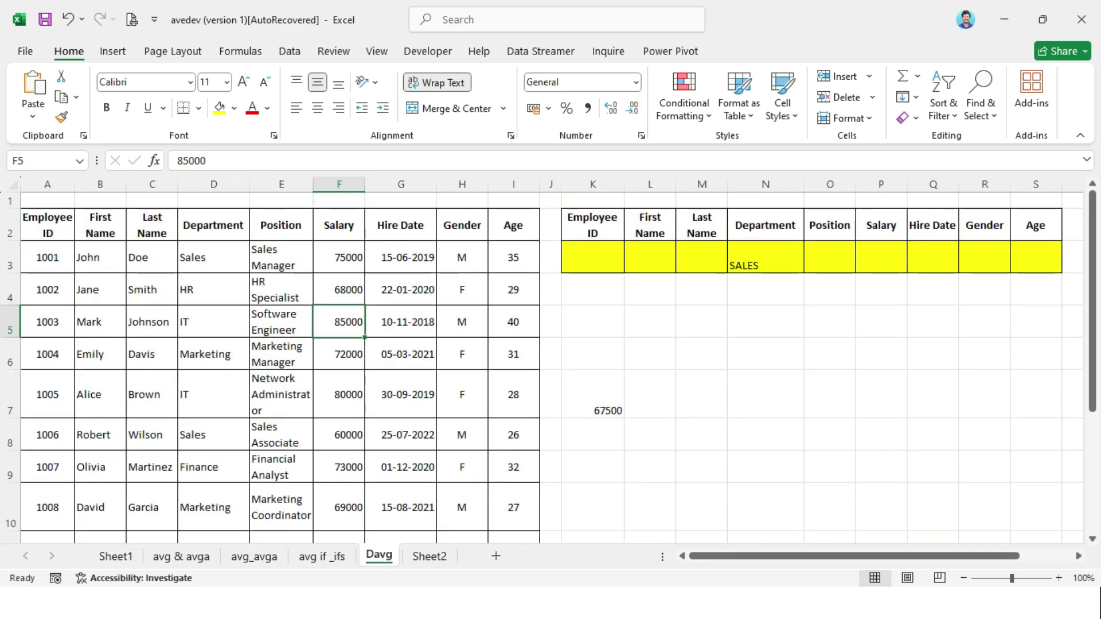